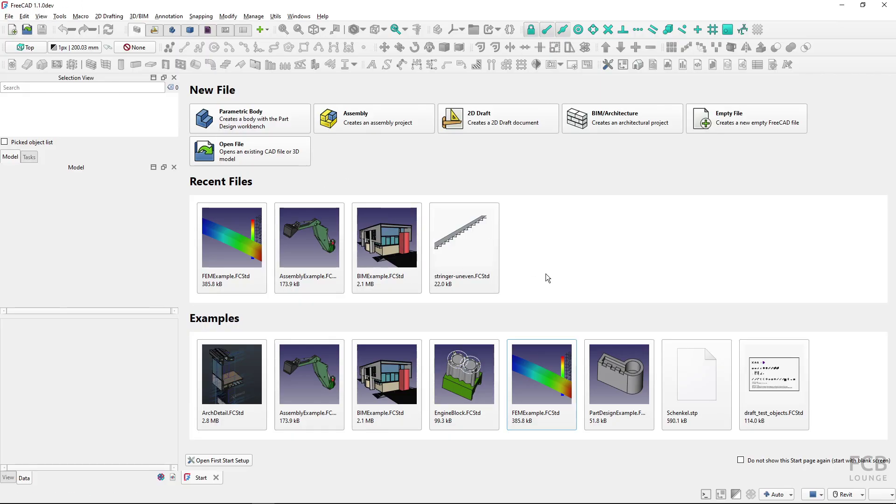
# - Open the AssemblyExample.FCStd excavator model from Recent Files on the Start page
pyautogui.click(301, 383)
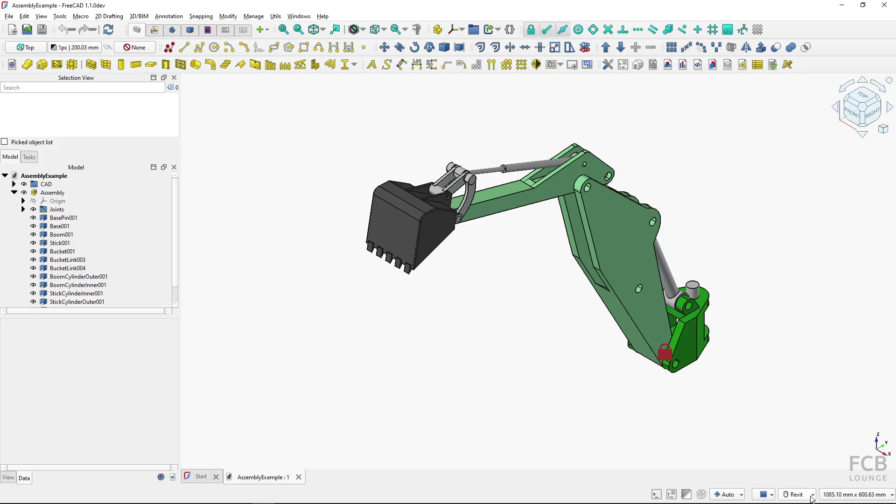
# - Set the excavator's unit system to Standard (mm, kg, s, °) and go back to the Start page
pyautogui.click(890, 495)
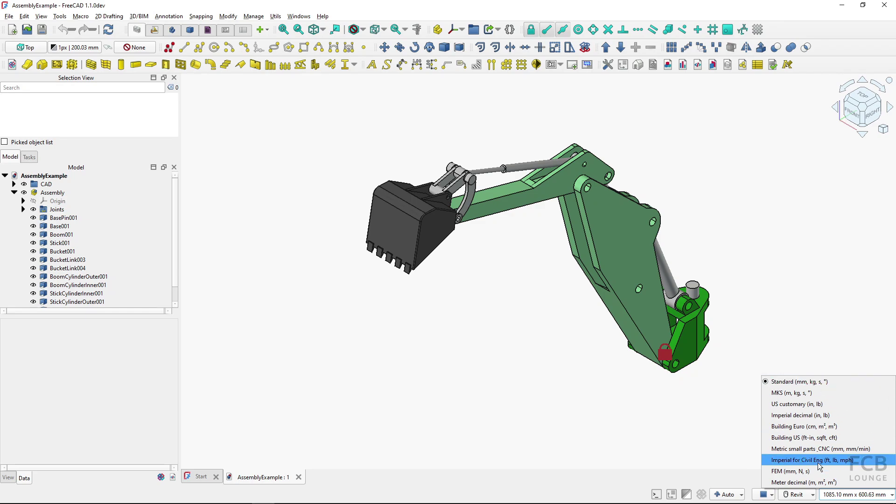
pyautogui.click(781, 382)
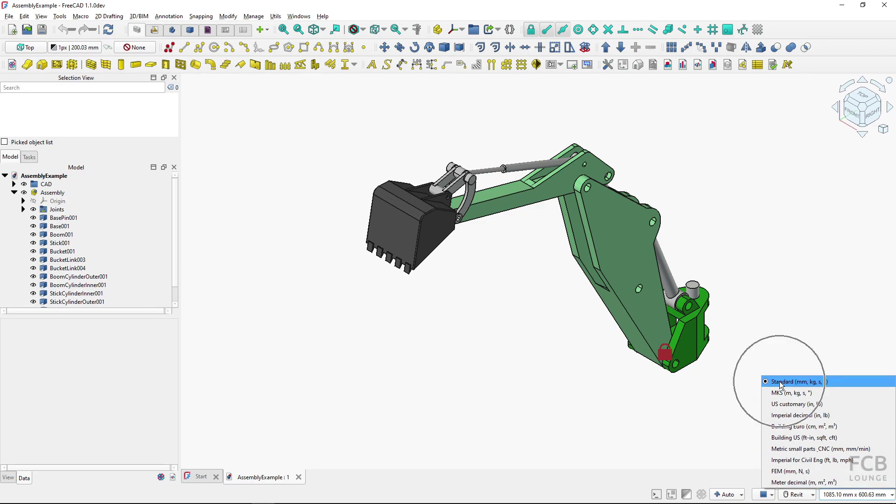
pyautogui.click(509, 390)
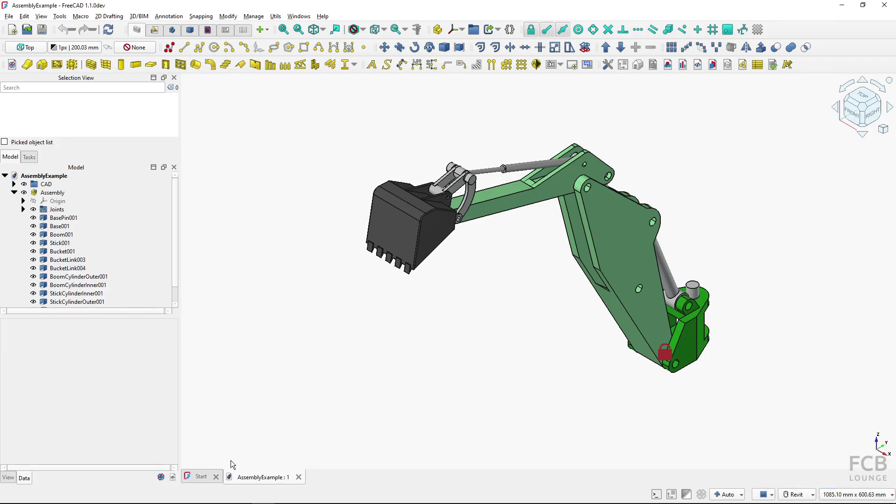
pyautogui.click(206, 476)
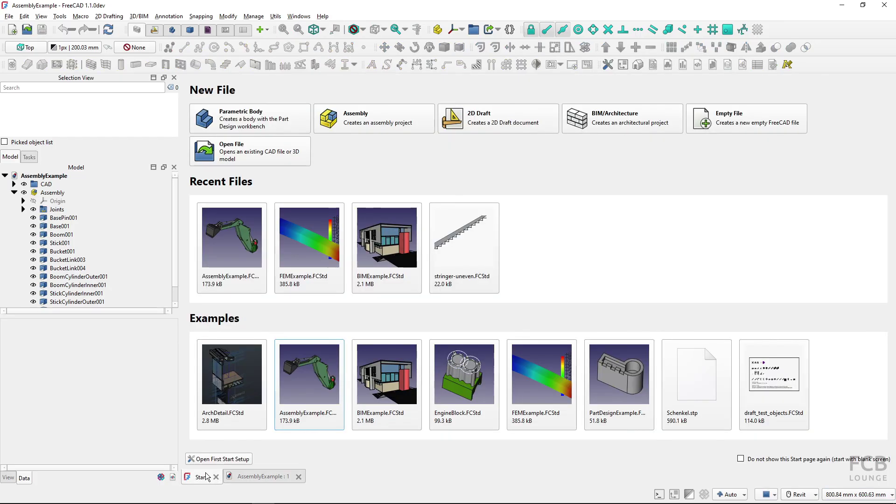
# - Open BIMExample, set its units to Building Euro, and flip between the two document tabs
pyautogui.click(381, 391)
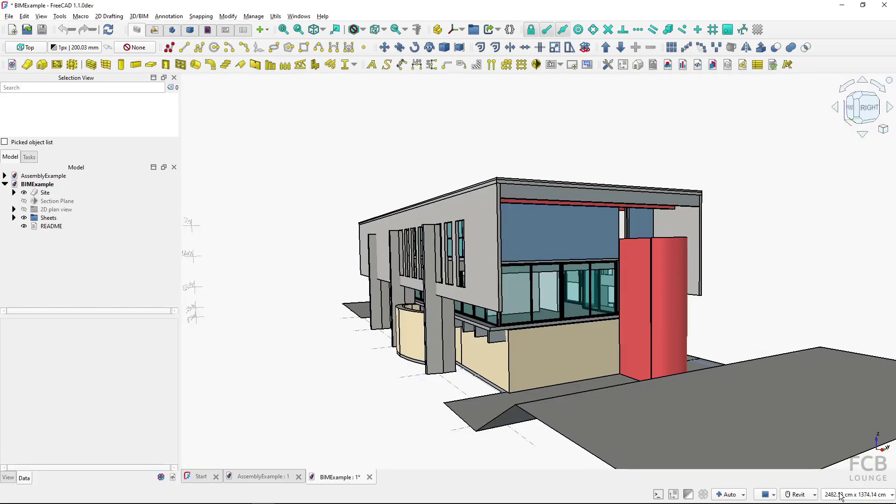
pyautogui.click(857, 496)
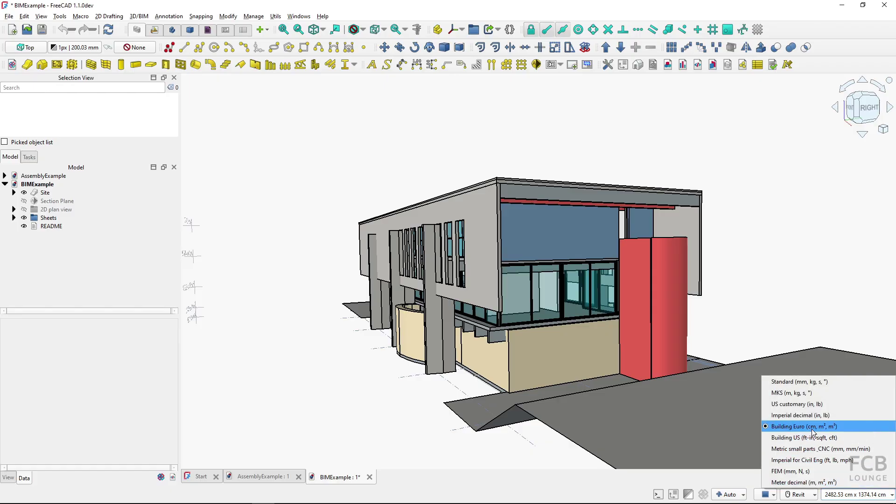
pyautogui.click(786, 427)
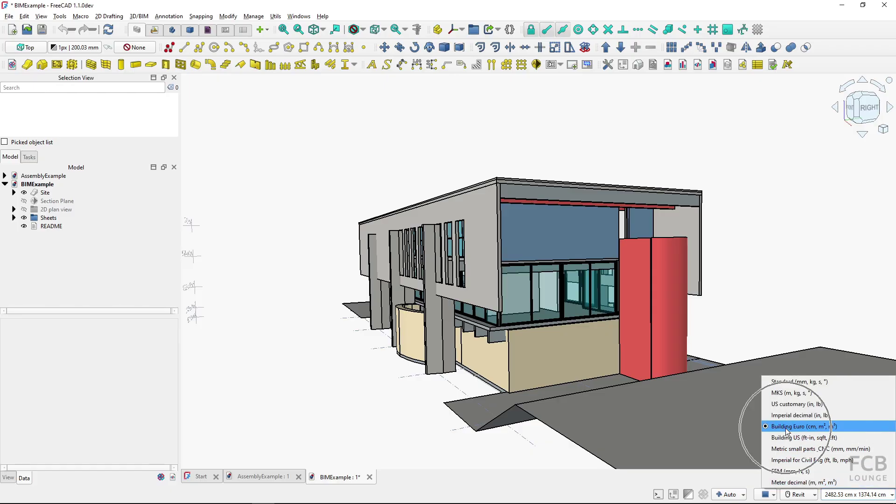
pyautogui.click(347, 425)
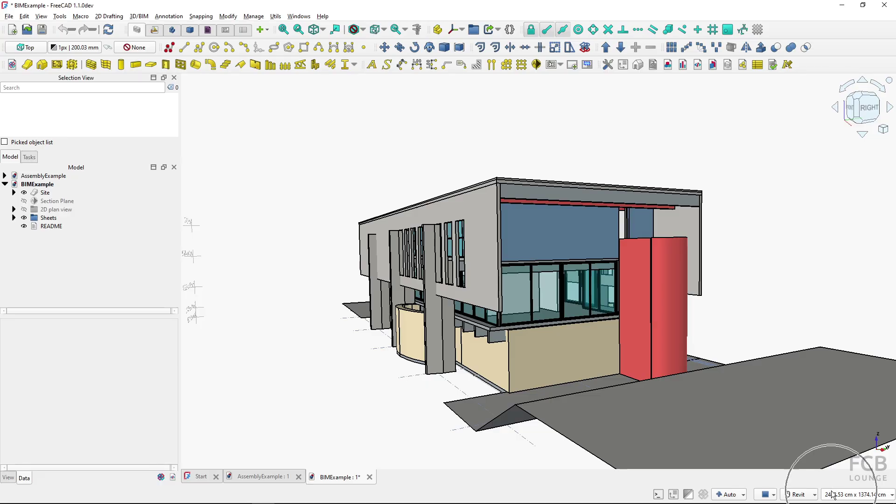
pyautogui.click(261, 477)
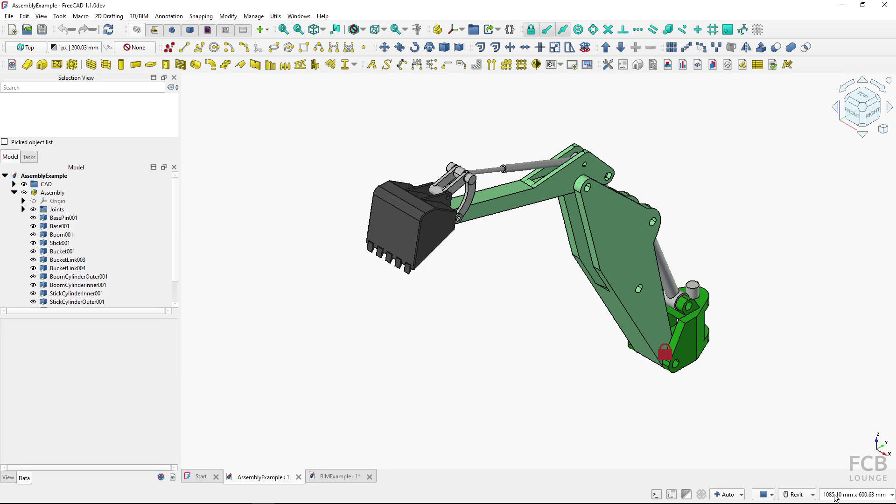
pyautogui.click(344, 481)
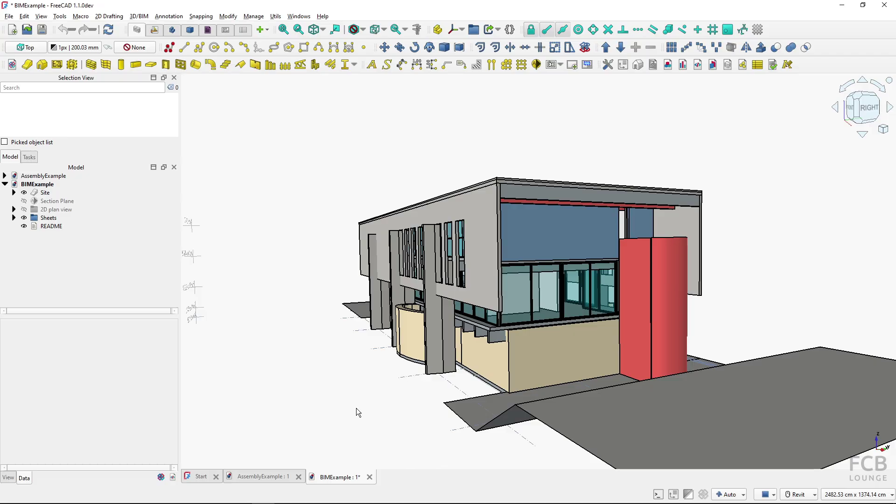
# - Draw a new standalone wall left of the building with the W, A wall tool
pyautogui.scroll(-2, 286, 364)
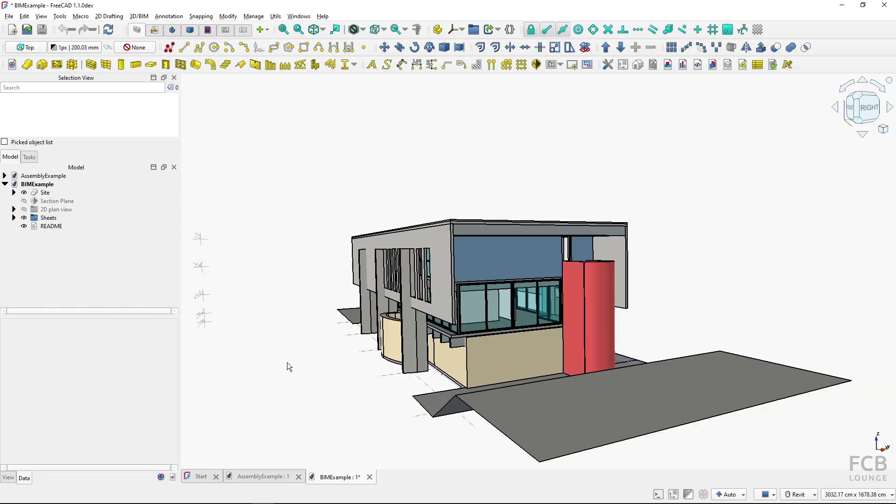
pyautogui.keyDown('shift'); pyautogui.moveTo(286, 364); pyautogui.dragTo(327, 369, button='middle'); pyautogui.keyUp('shift')
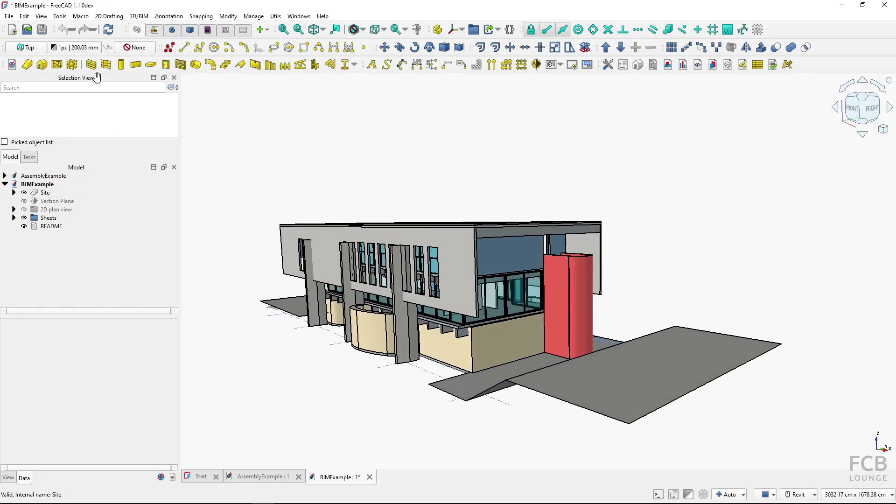
pyautogui.press('w')
pyautogui.press('a')
pyautogui.click(236, 359)
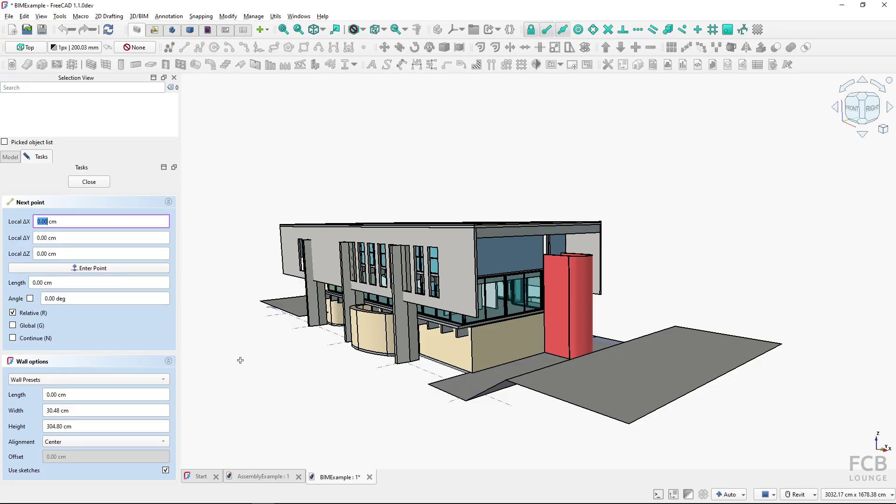
pyautogui.click(281, 410)
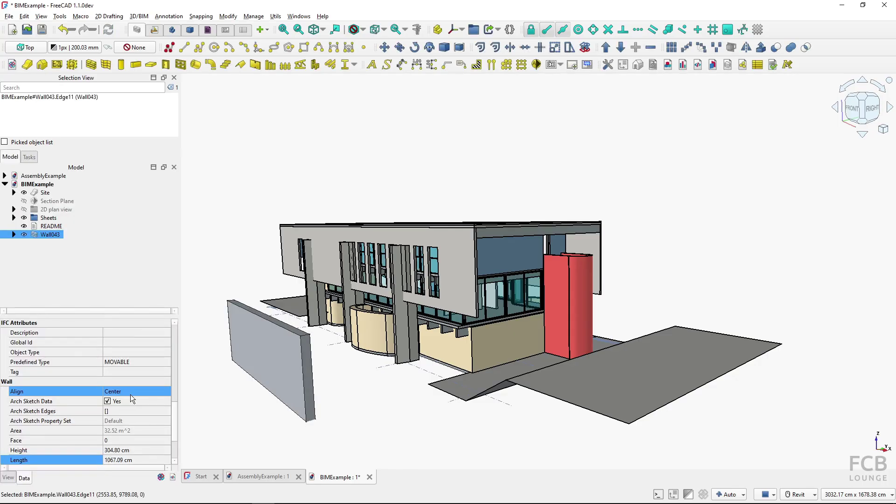
# - Set the new wall's Length property to 500 cm
pyautogui.scroll(-2, 130, 394)
pyautogui.click(124, 414)
pyautogui.click(91, 398)
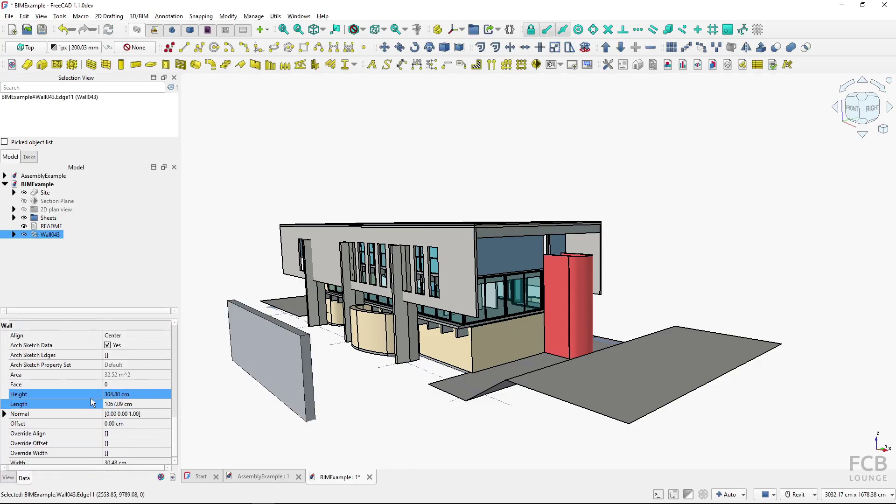
pyautogui.click(122, 402)
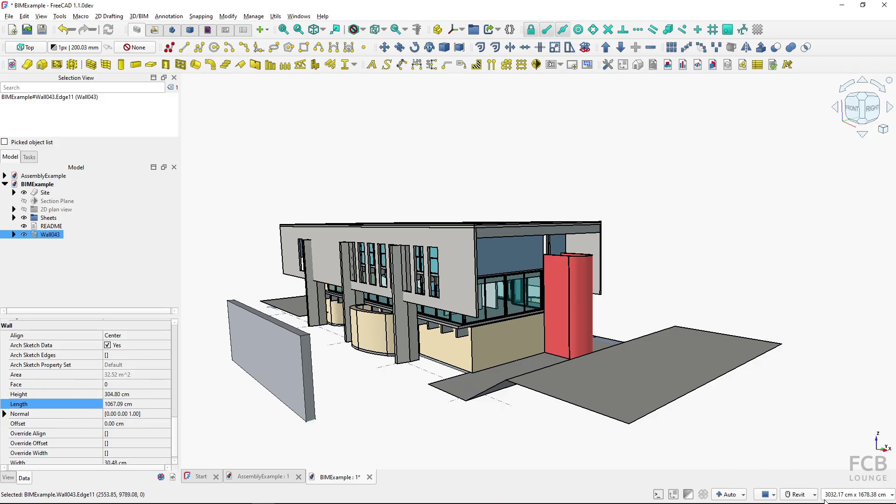
pyautogui.click(68, 404)
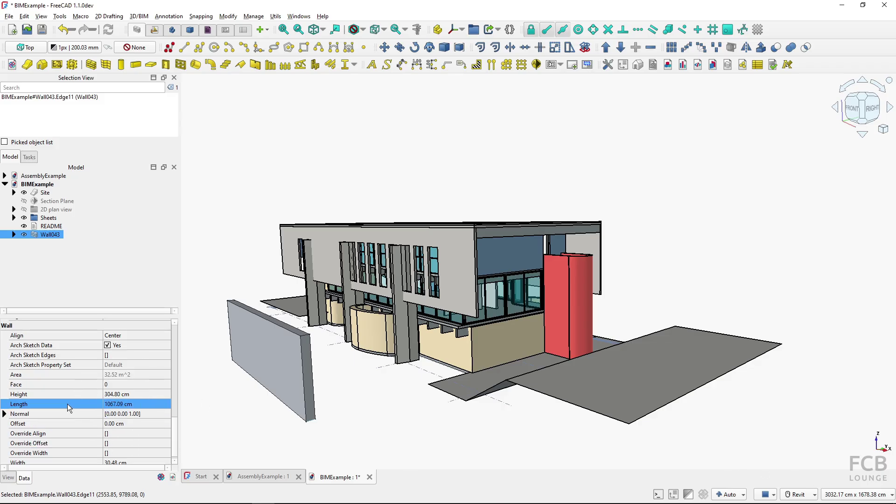
pyautogui.click(141, 404)
pyautogui.write('500')
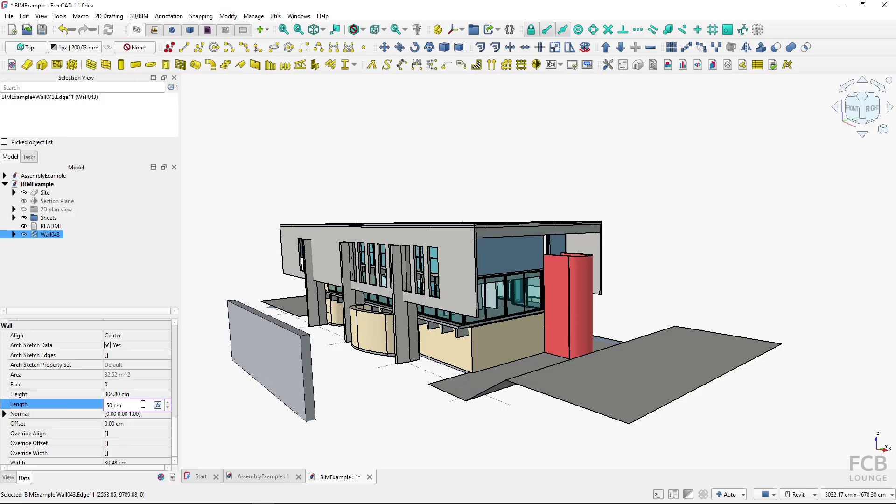
pyautogui.press('Return')
pyautogui.click(99, 415)
pyautogui.click(120, 408)
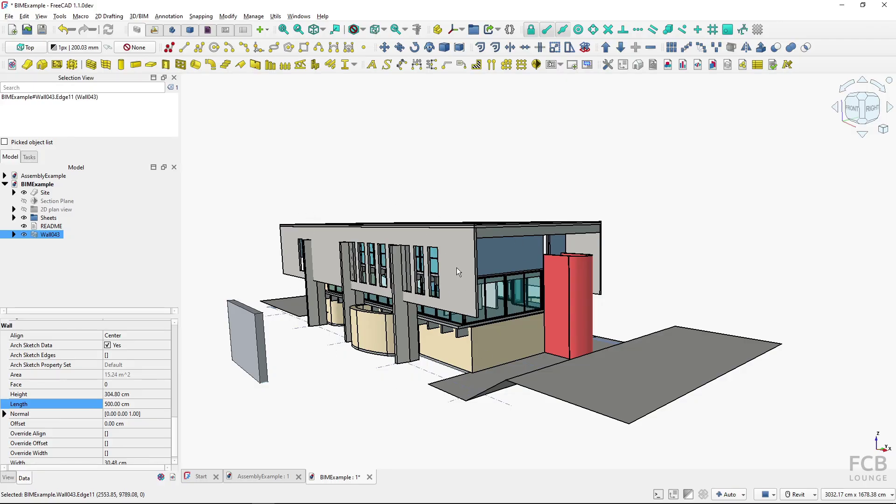
# - Switch the document to Meter decimal units and set Wall043's Length to 4 m
pyautogui.click(857, 498)
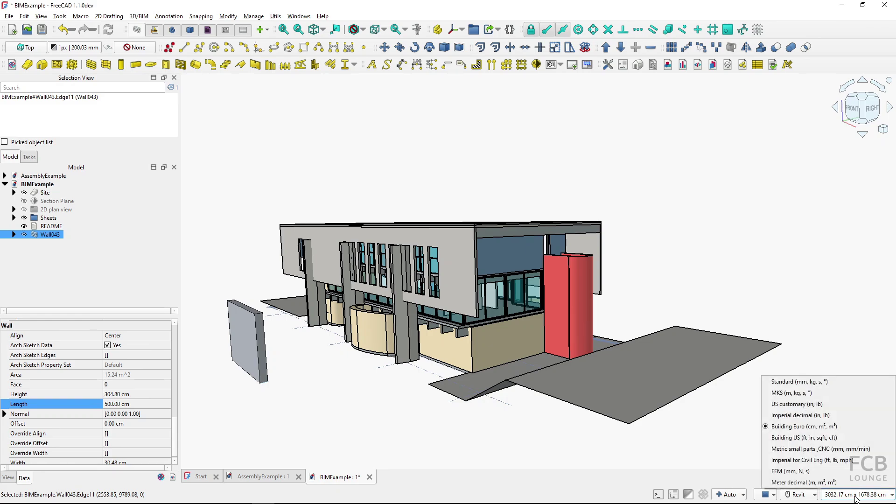
pyautogui.click(793, 484)
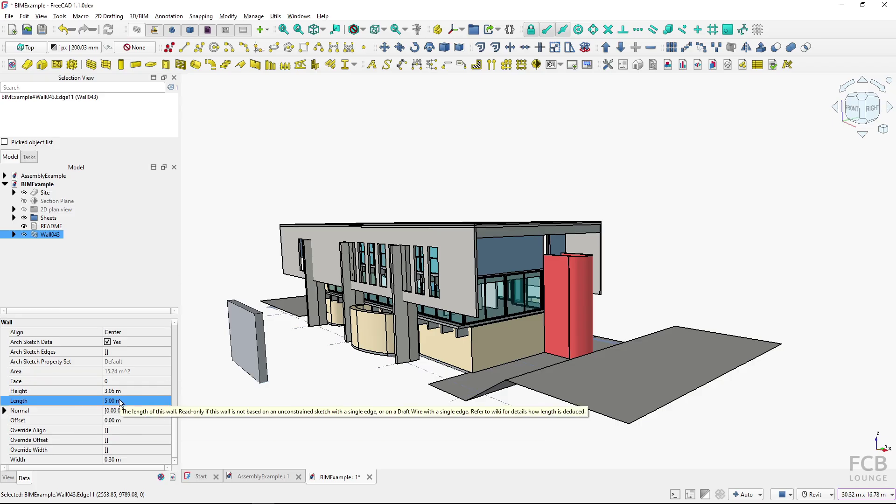
pyautogui.click(117, 401)
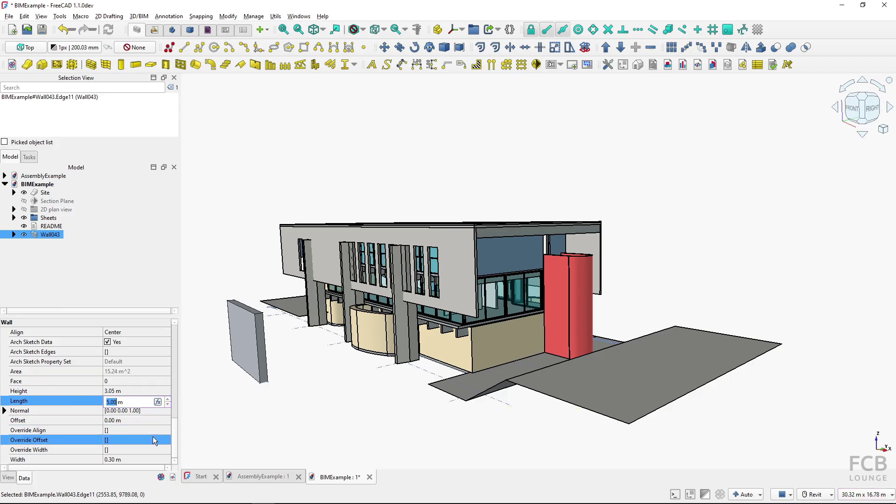
pyautogui.write('4')
pyautogui.press('Return')
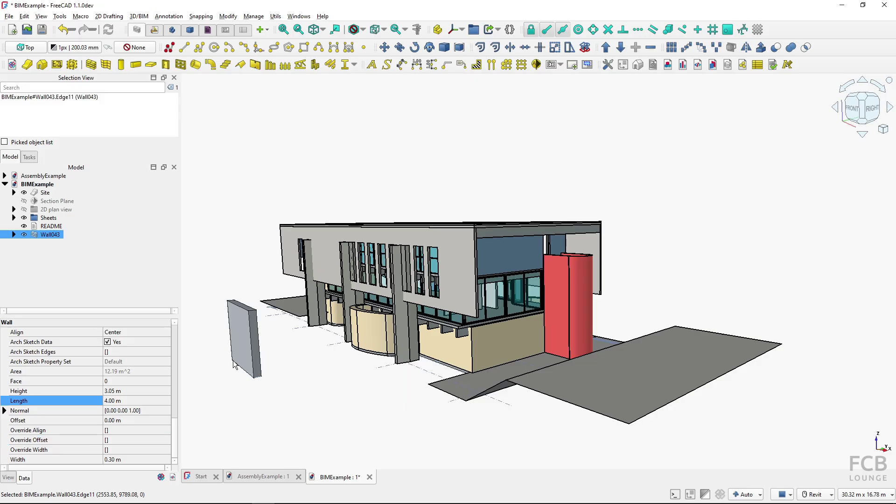
pyautogui.keyDown('shift'); pyautogui.moveTo(220, 390); pyautogui.dragTo(394, 427, button='middle'); pyautogui.keyUp('shift')
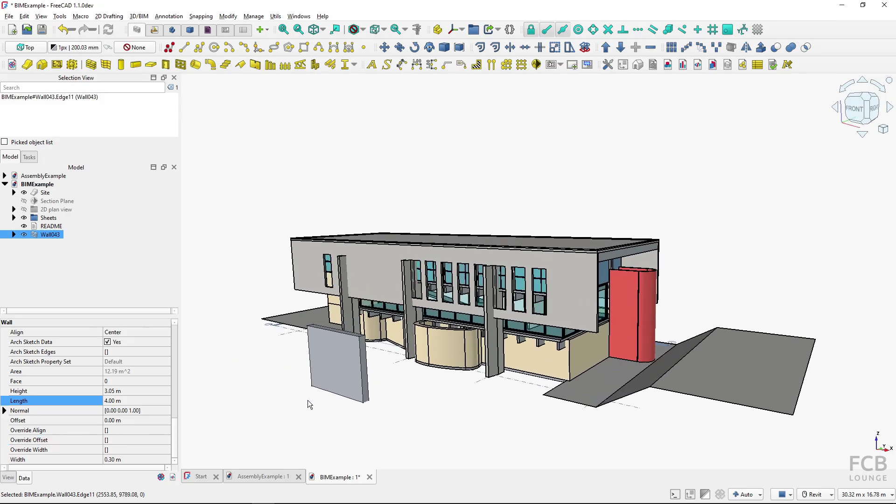
pyautogui.click(115, 403)
# - Change Wall043's Length to 4.40 m
pyautogui.click(114, 404)
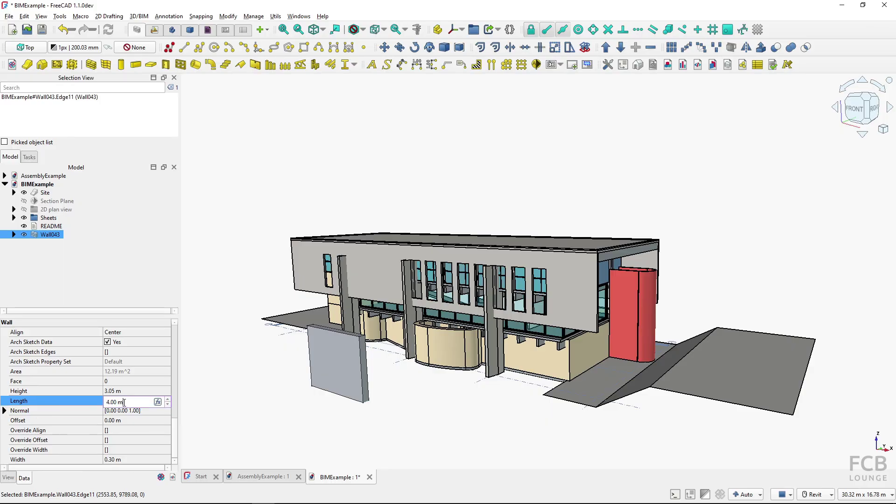
pyautogui.doubleClick(120, 402)
pyautogui.click(117, 402)
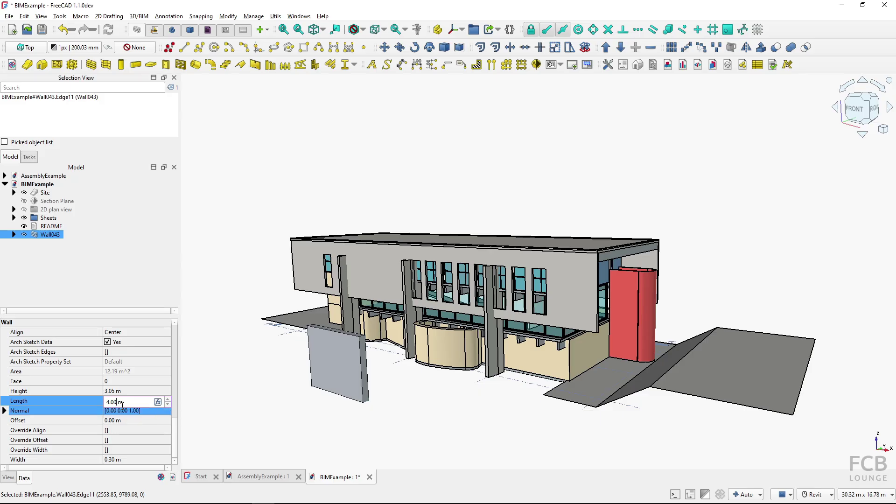
pyautogui.press('BackSpace')
pyautogui.press('BackSpace')
pyautogui.press('BackSpace')
pyautogui.write('400 m')
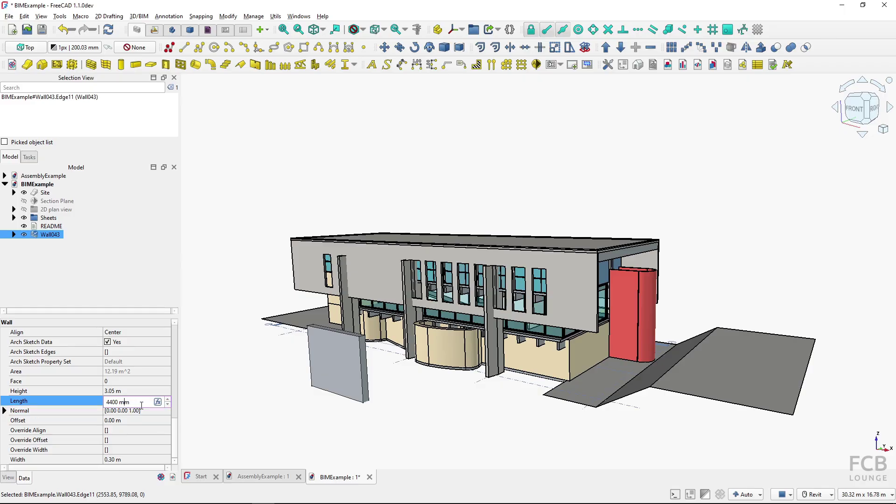
pyautogui.press('Return')
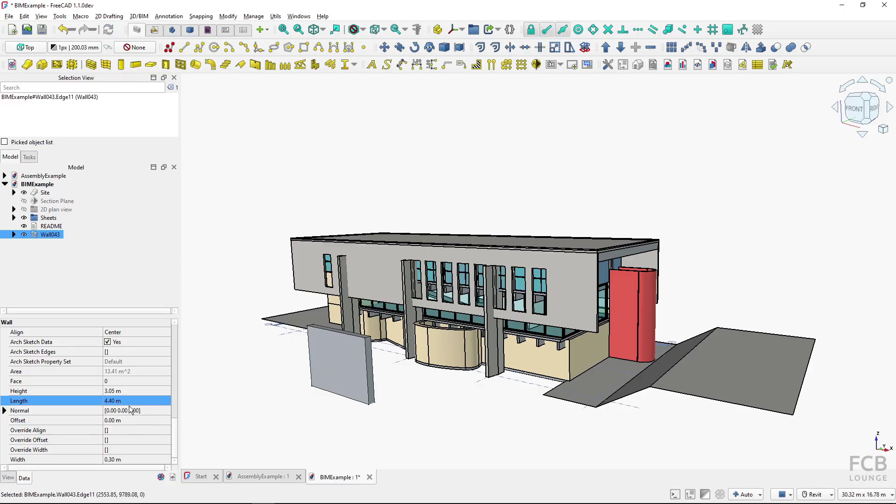
# - Set Wall043's Length to 10 ft, making it 3.05 m long
pyautogui.click(109, 411)
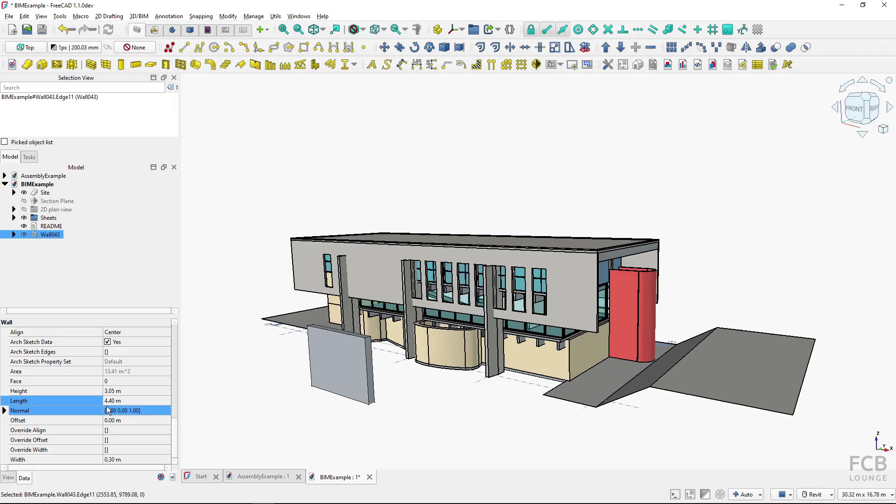
pyautogui.click(113, 423)
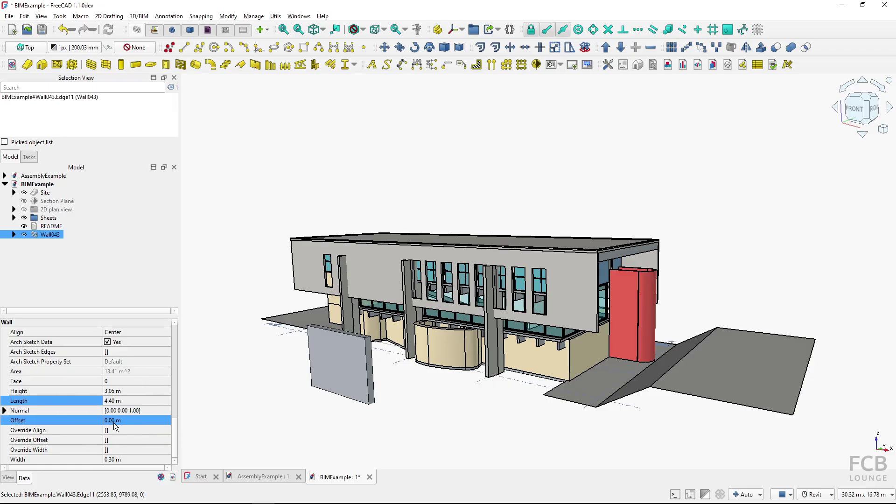
pyautogui.click(115, 413)
pyautogui.click(115, 405)
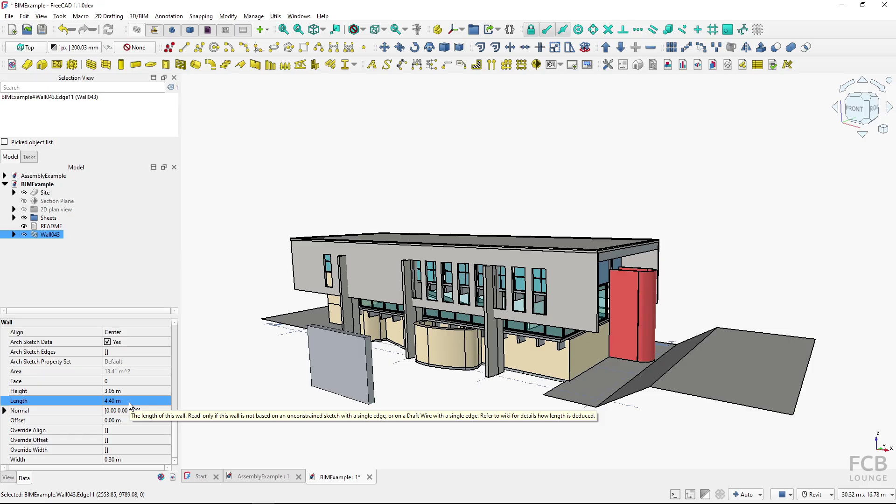
pyautogui.click(129, 402)
pyautogui.doubleClick(131, 402)
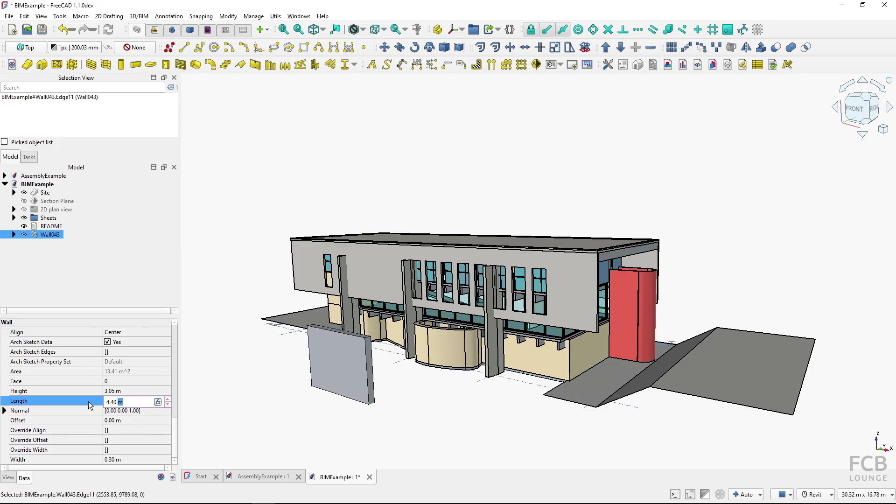
pyautogui.press('BackSpace')
pyautogui.press('BackSpace')
pyautogui.press('BackSpace')
pyautogui.write('10')
pyautogui.press('Return')
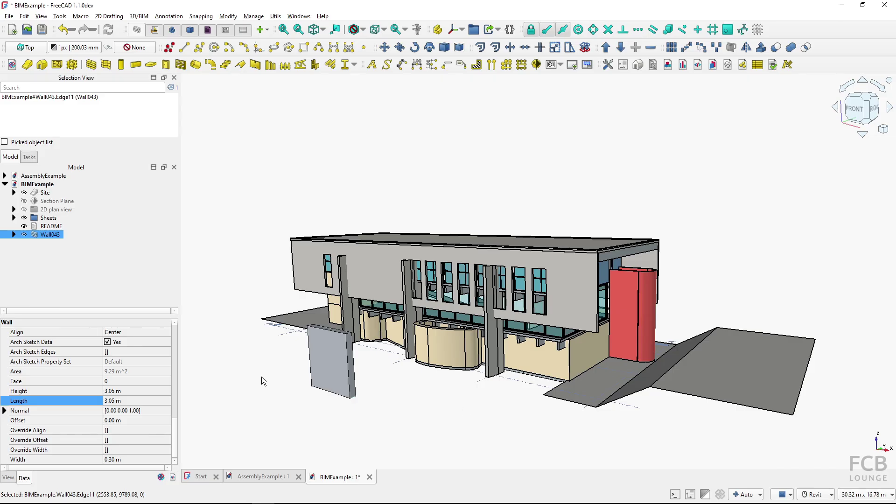
# - Create a new empty document and check which unit system it uses
pyautogui.click(12, 30)
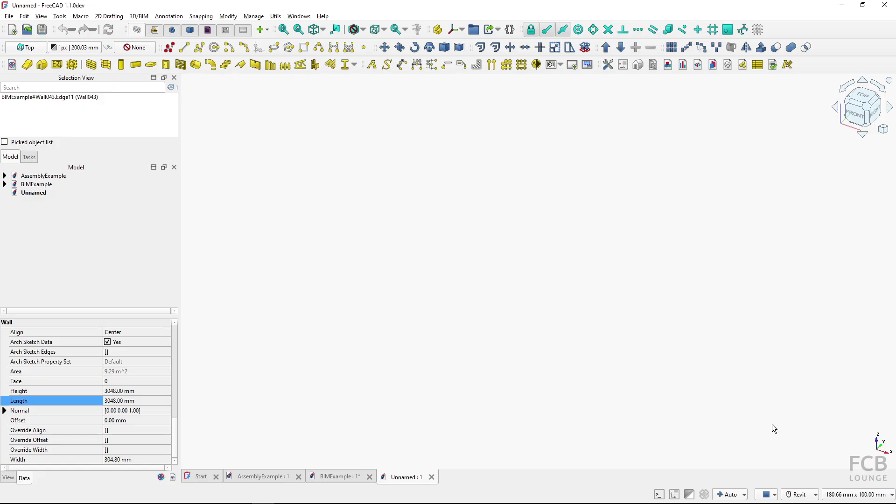
pyautogui.click(846, 497)
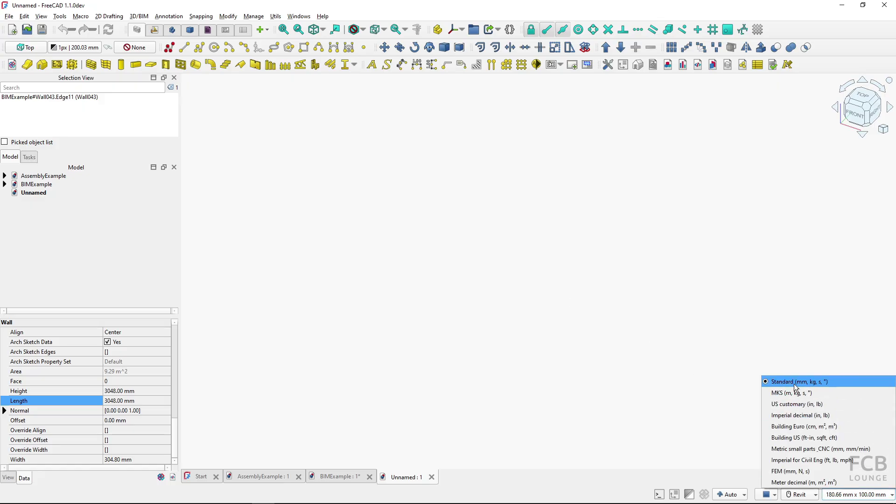
pyautogui.click(626, 415)
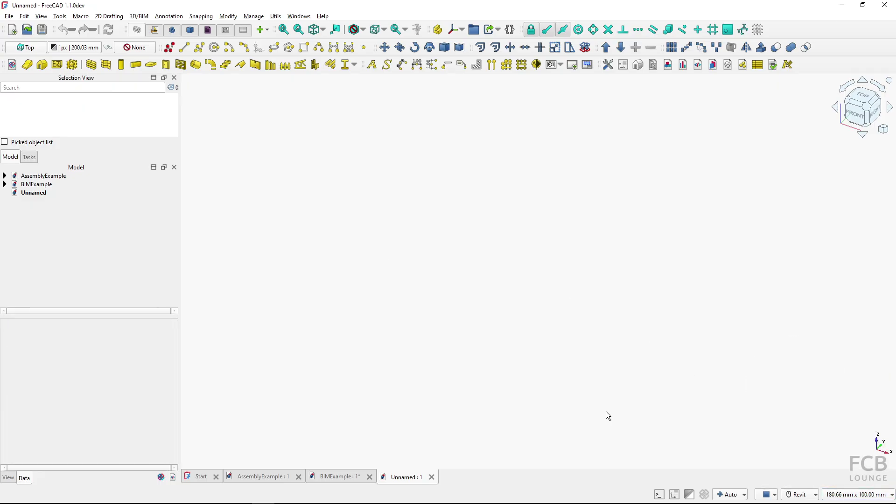
pyautogui.click(28, 193)
pyautogui.keyDown('ctrl'); pyautogui.click(29, 193); pyautogui.keyUp('ctrl')
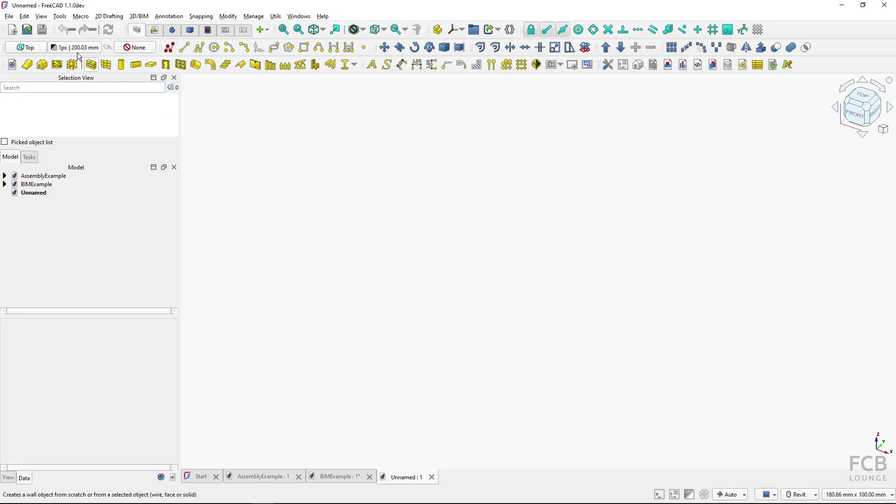
# - Make Imperial for Civil Eng (ft, lb, mph) the default unit system in General preferences
pyautogui.click(25, 17)
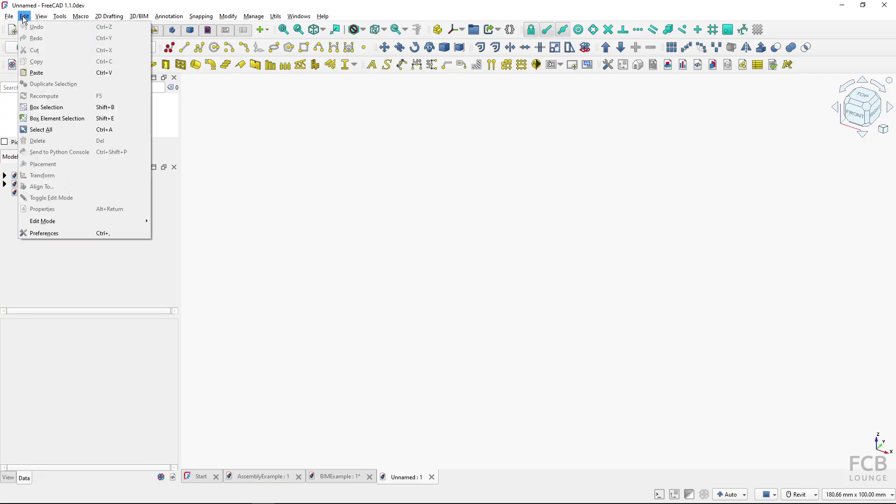
pyautogui.click(73, 234)
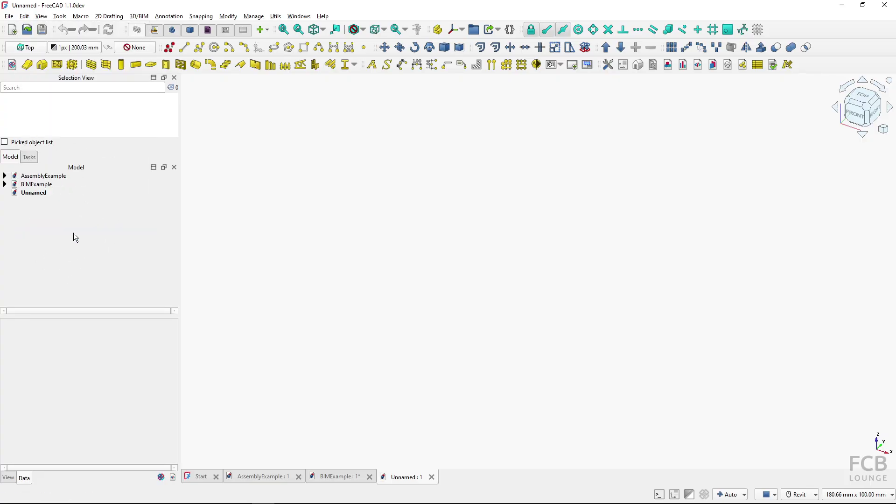
pyautogui.click(262, 57)
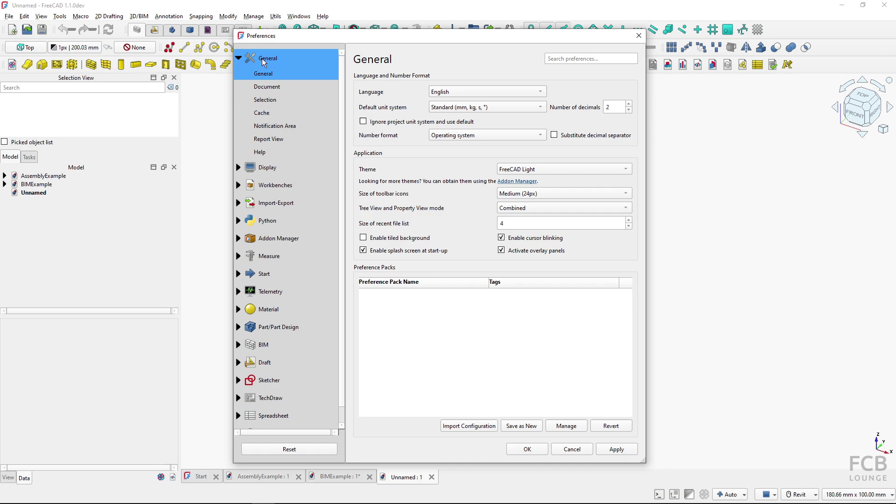
pyautogui.click(269, 76)
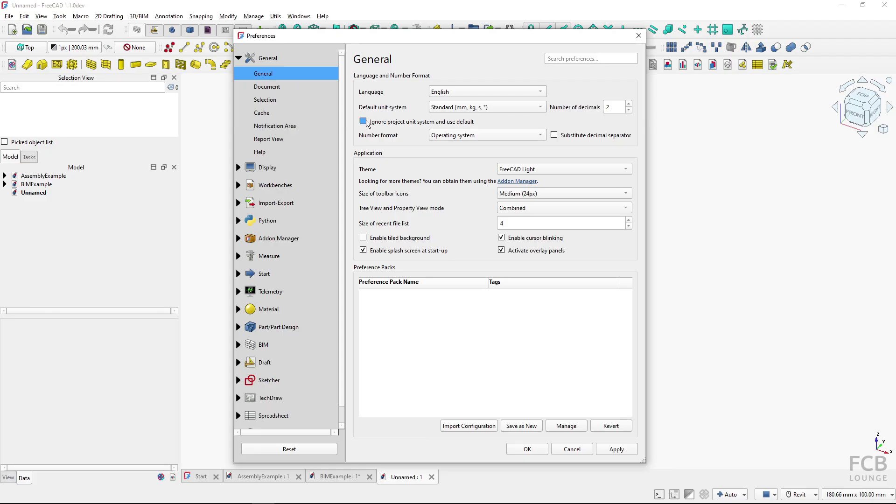
pyautogui.click(451, 110)
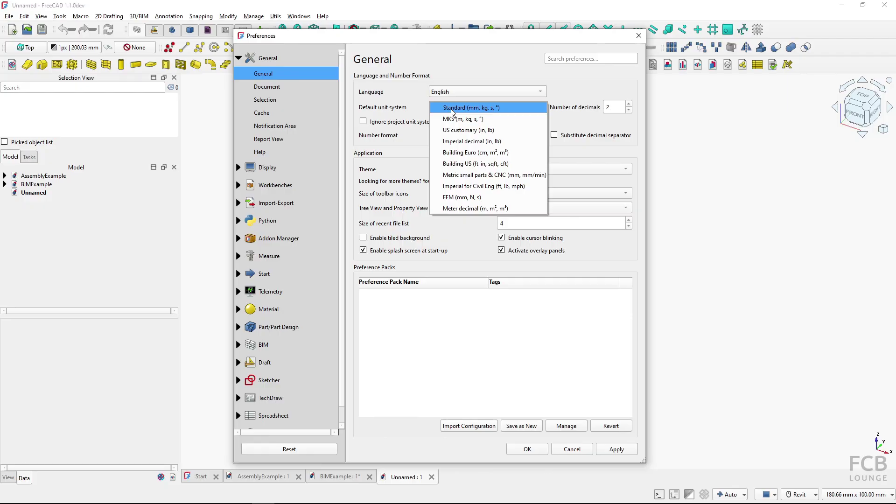
pyautogui.click(458, 187)
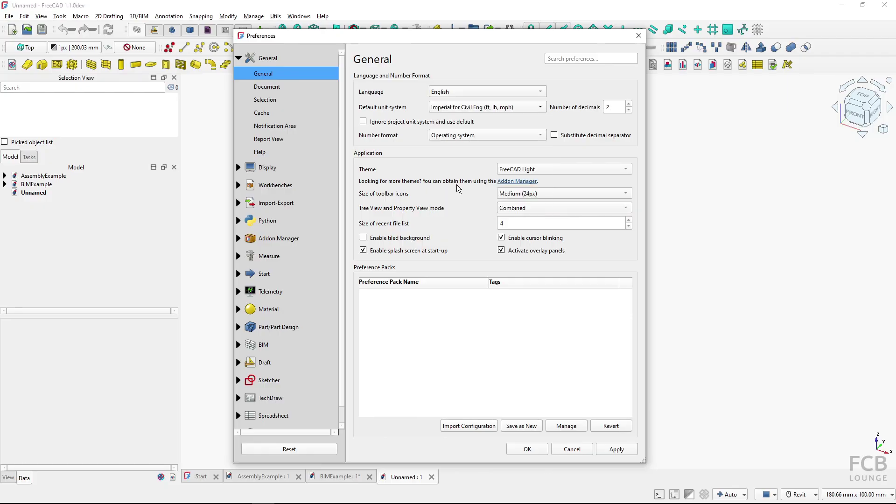
pyautogui.click(519, 450)
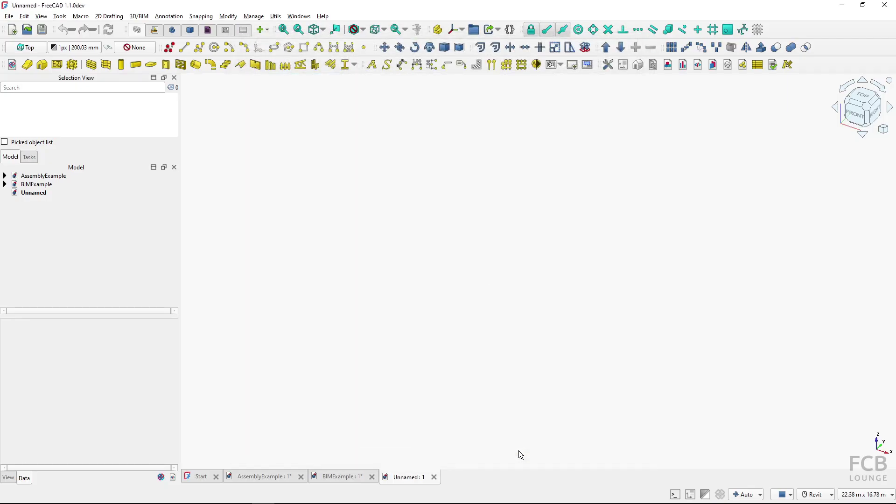
# - Close the Unnamed document, create a fresh one to check its units, then close it
pyautogui.click(434, 477)
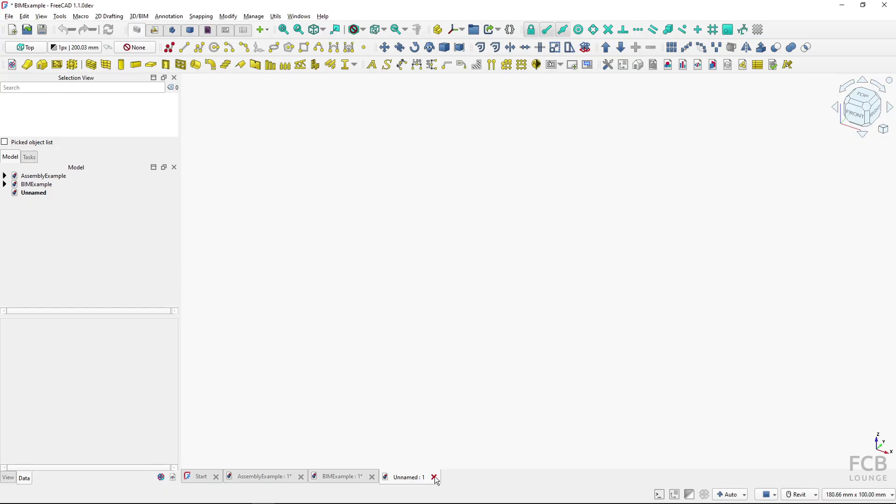
pyautogui.click(13, 30)
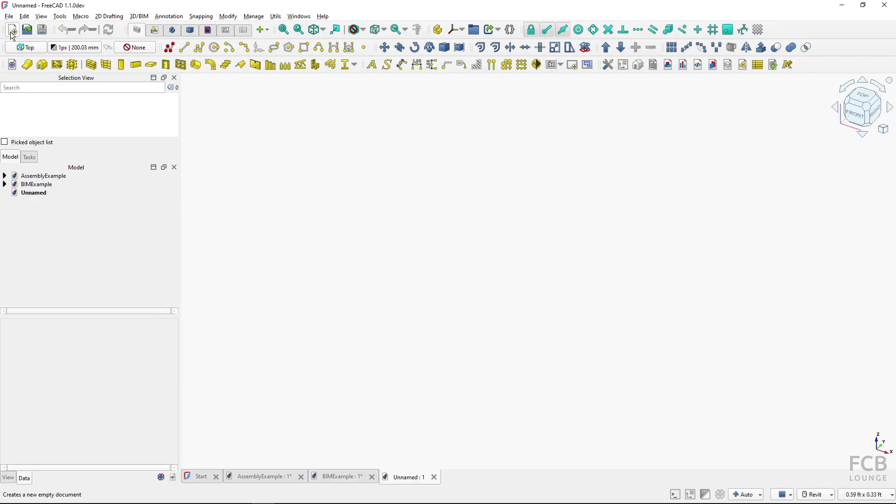
pyautogui.click(864, 500)
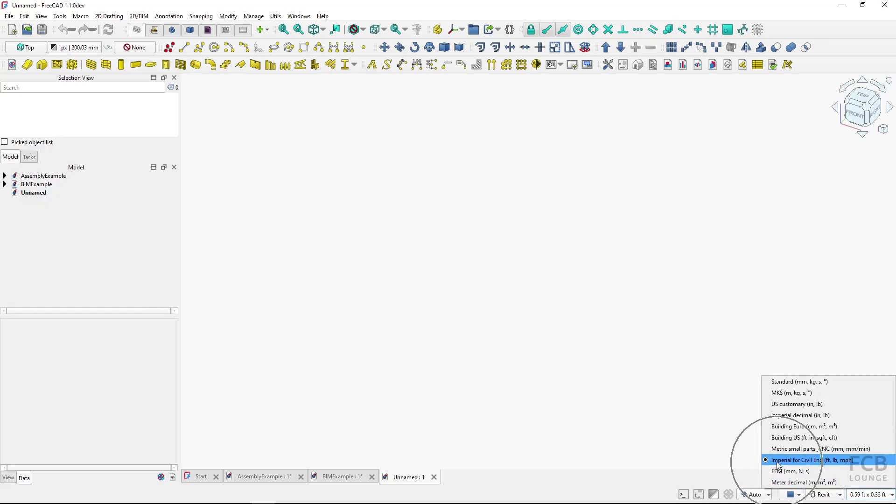
pyautogui.click(380, 349)
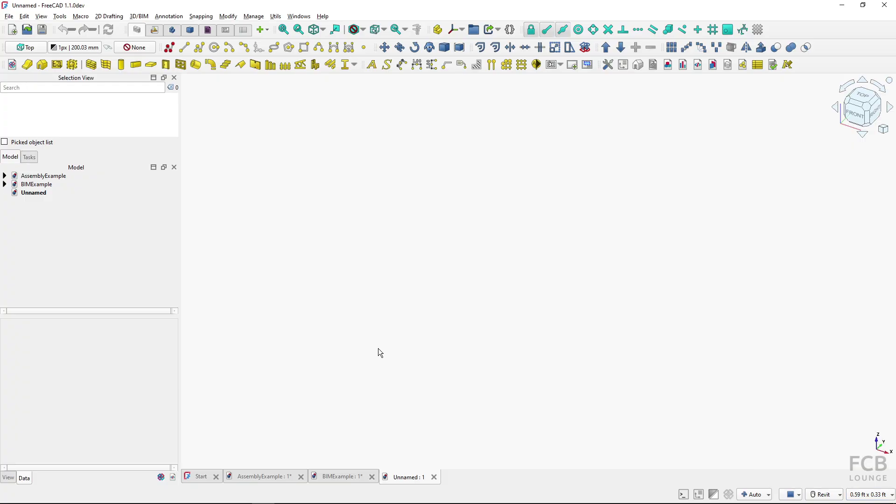
pyautogui.click(434, 477)
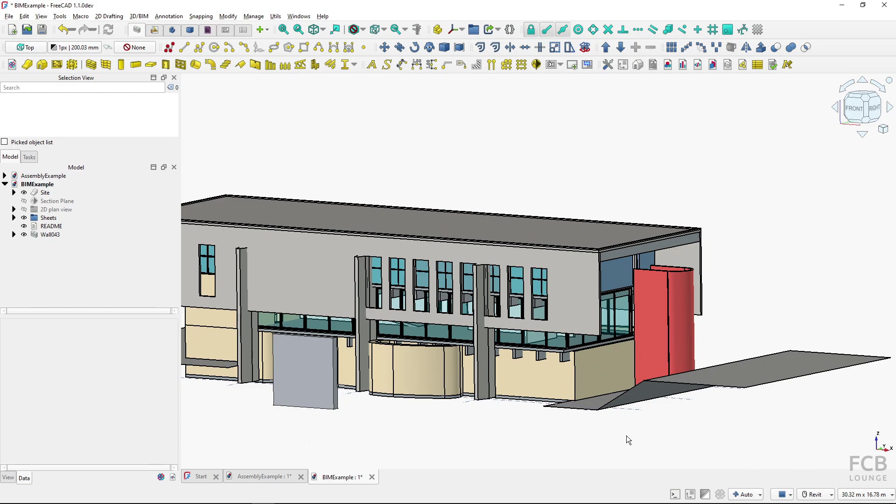
pyautogui.click(295, 406)
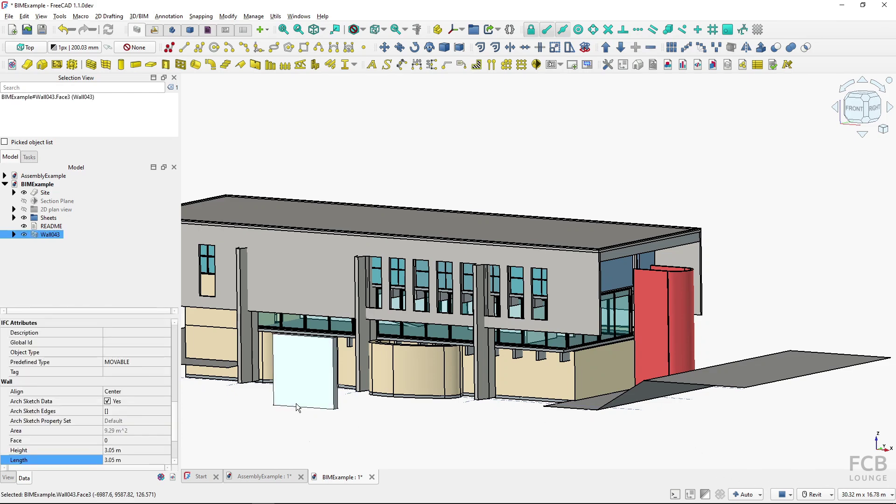
pyautogui.click(132, 421)
pyautogui.scroll(-1, 132, 420)
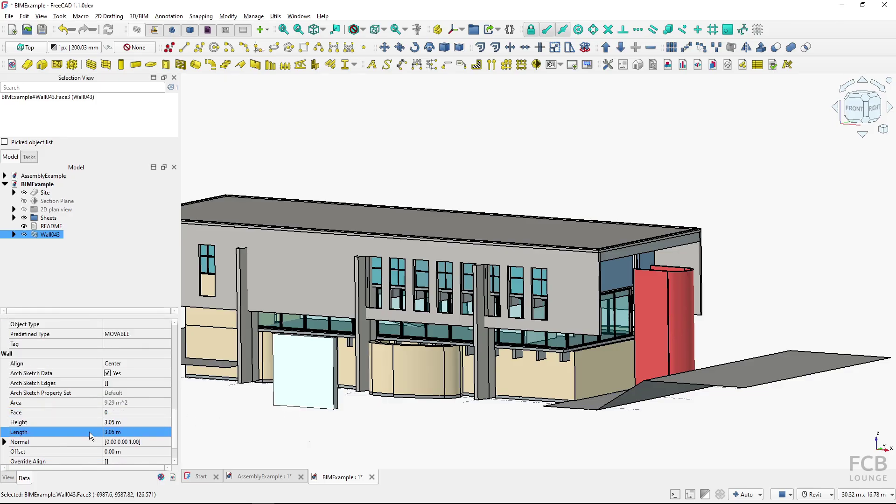
pyautogui.click(22, 432)
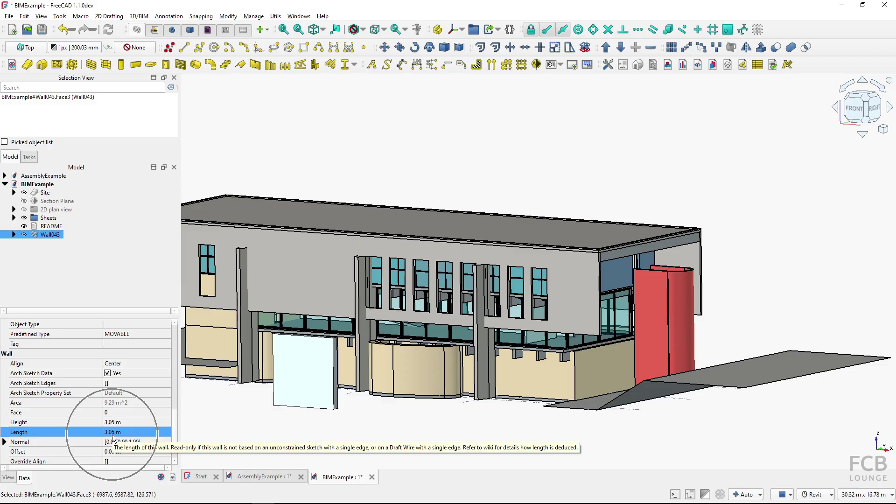
pyautogui.click(272, 454)
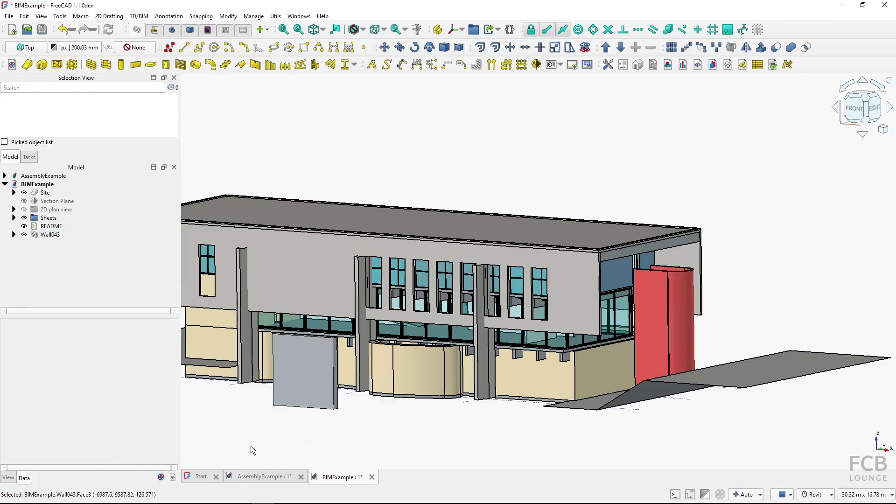
# - Set Number of decimals to 4 in the General preferences
pyautogui.click(27, 19)
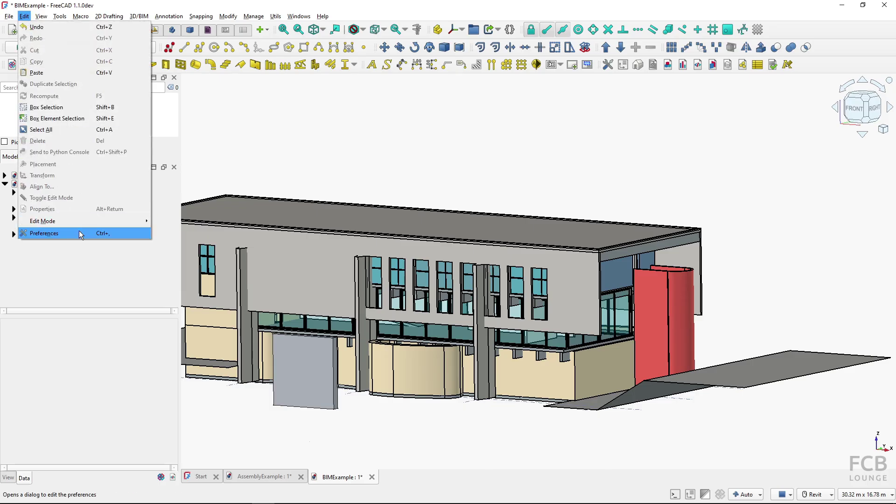
pyautogui.click(79, 233)
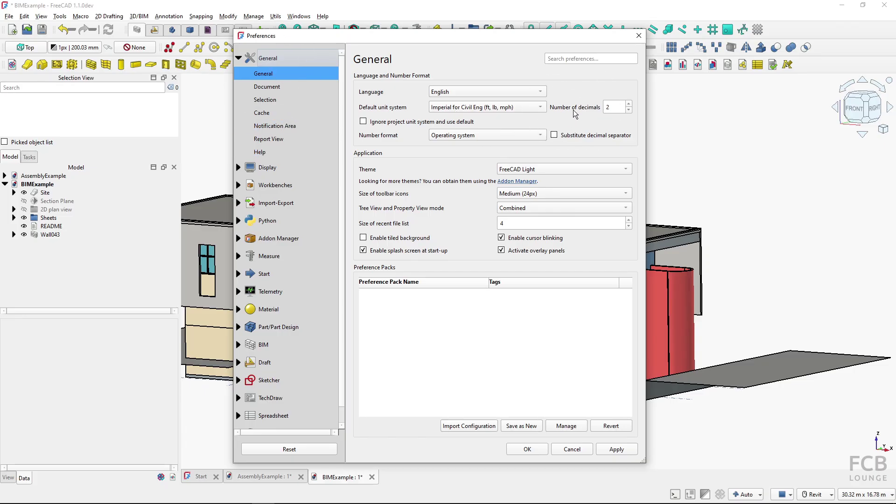
pyautogui.click(610, 106)
pyautogui.write('4')
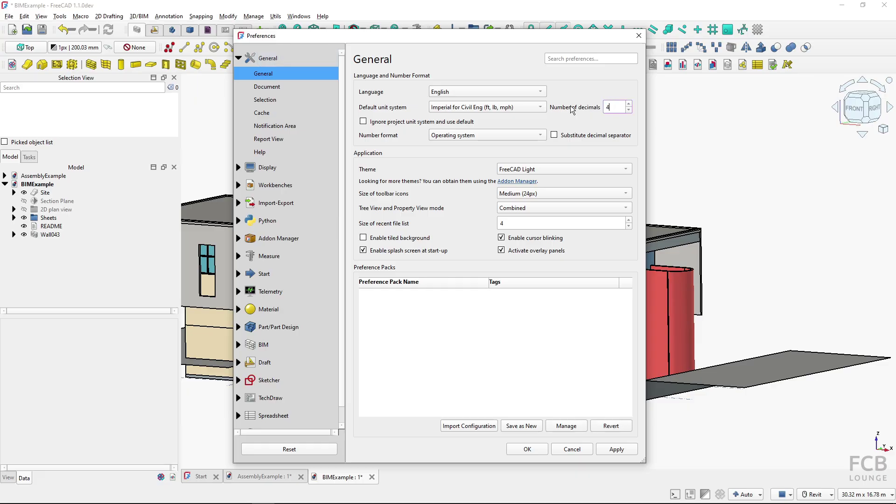
pyautogui.click(534, 450)
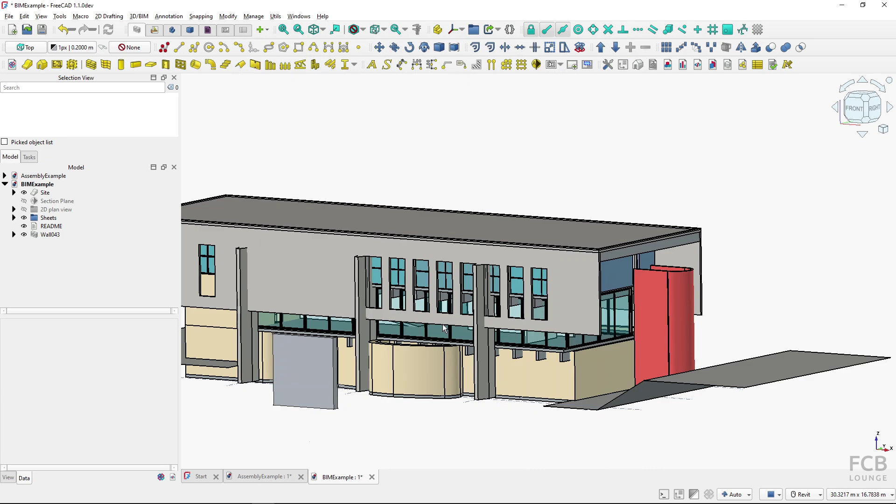
pyautogui.click(293, 386)
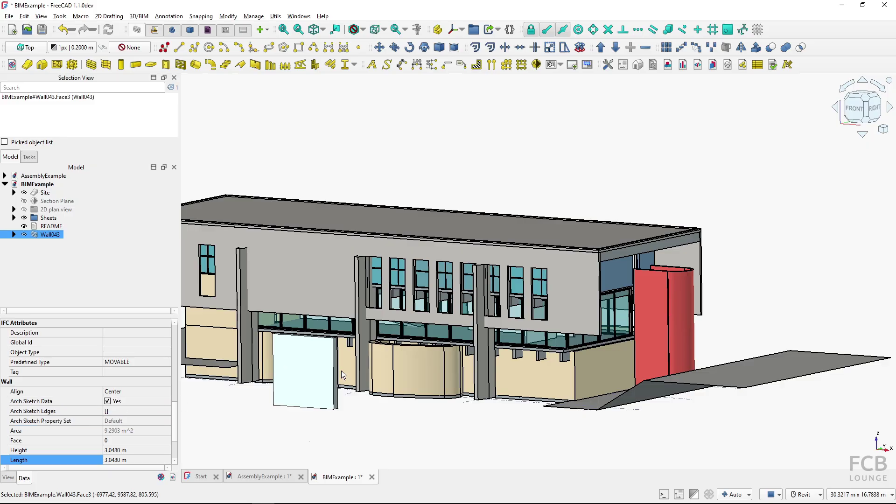
pyautogui.keyDown('ctrl'); pyautogui.click(132, 450); pyautogui.keyUp('ctrl')
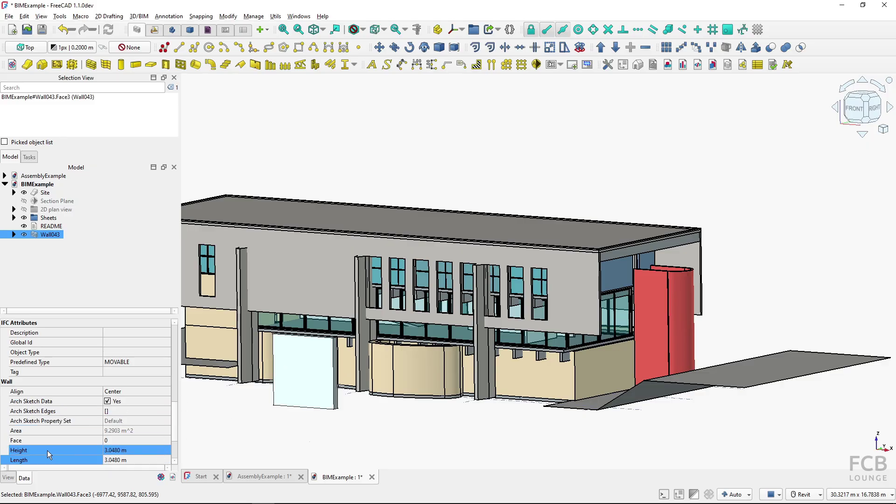
pyautogui.click(97, 461)
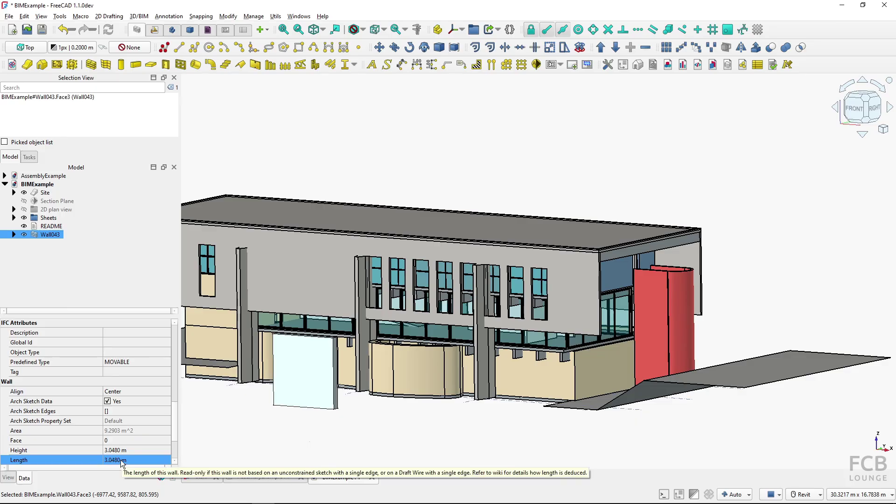
pyautogui.keyDown('ctrl'); pyautogui.click(116, 441); pyautogui.keyUp('ctrl')
pyautogui.keyDown('ctrl'); pyautogui.click(116, 441); pyautogui.keyUp('ctrl')
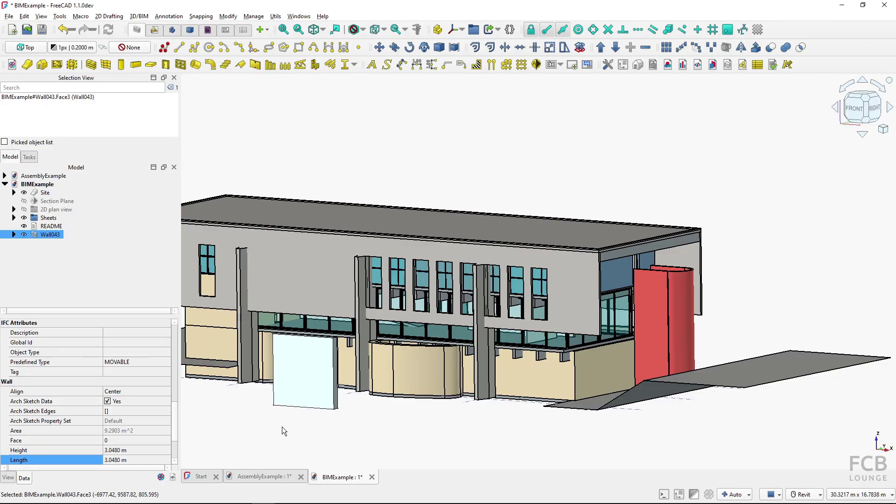
pyautogui.click(263, 477)
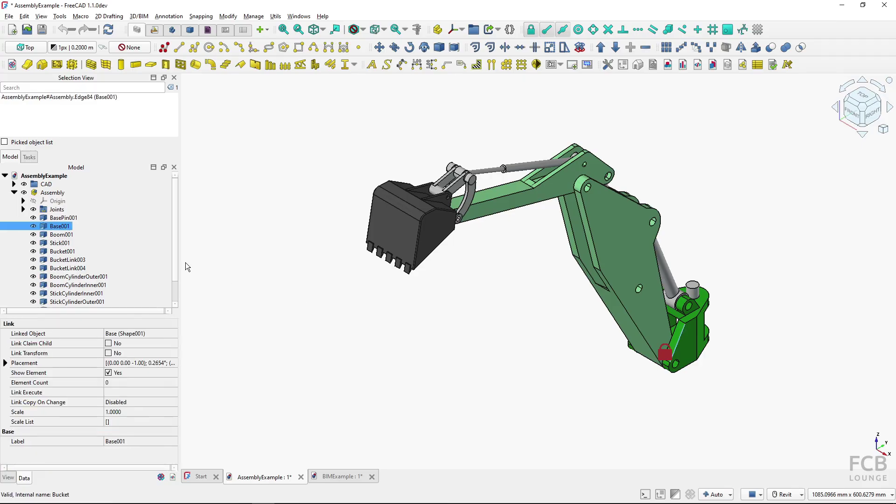
pyautogui.click(23, 209)
pyautogui.click(70, 226)
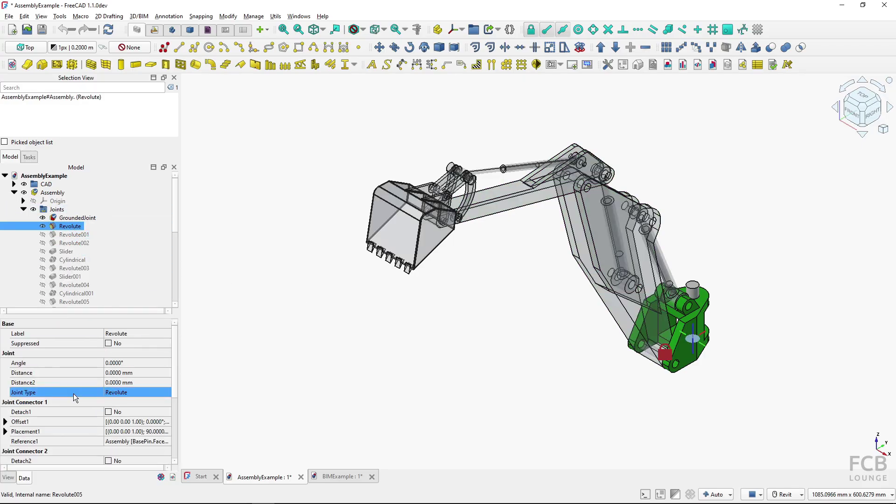
pyautogui.click(856, 497)
pyautogui.click(630, 425)
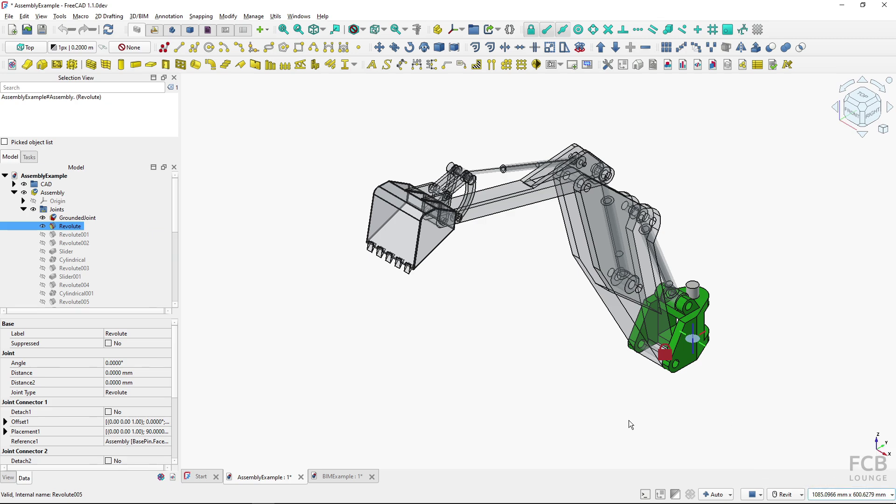
pyautogui.click(631, 425)
pyautogui.click(89, 231)
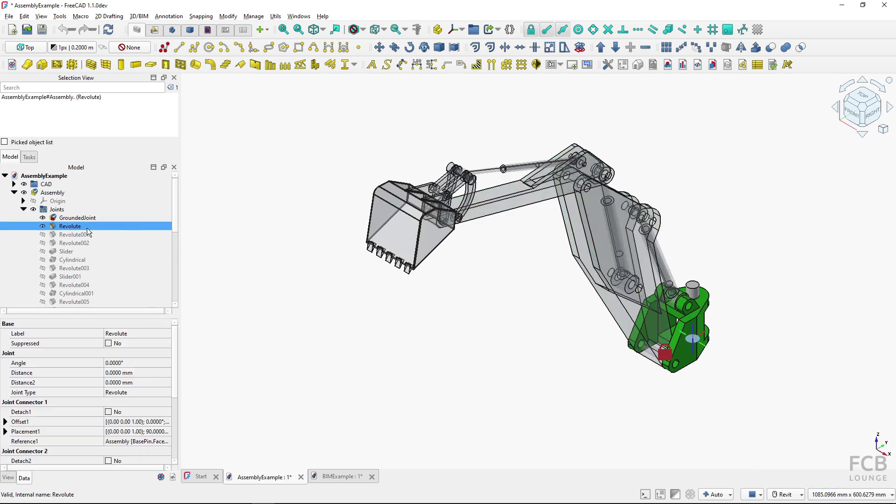
pyautogui.click(115, 374)
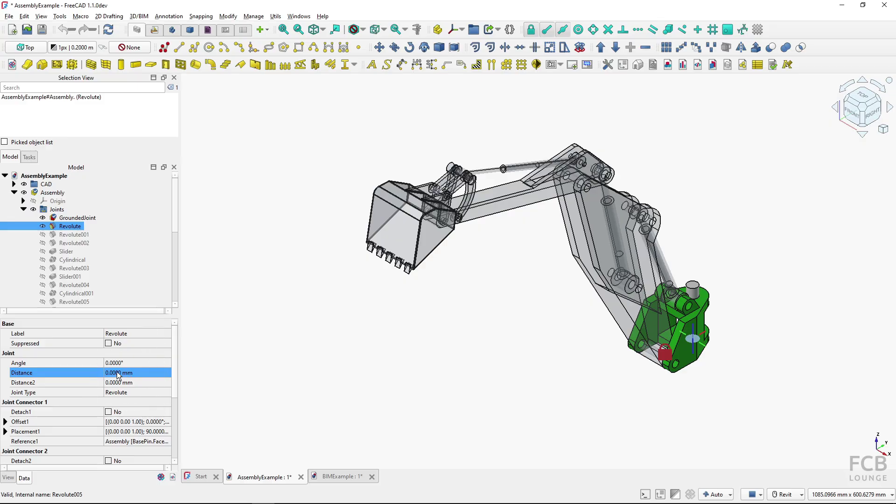
pyautogui.click(116, 367)
# - Return to BIMExample and switch its units to Building US (ft-in, sqft, cft)
pyautogui.click(336, 477)
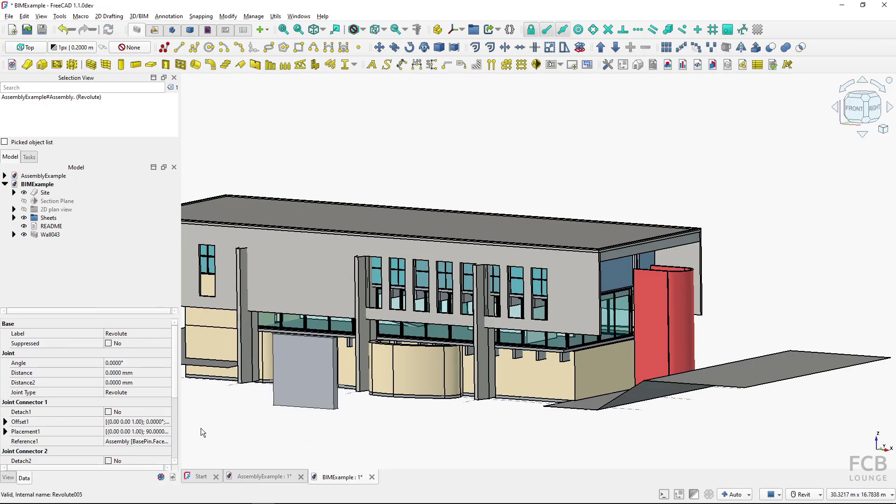
pyautogui.click(316, 395)
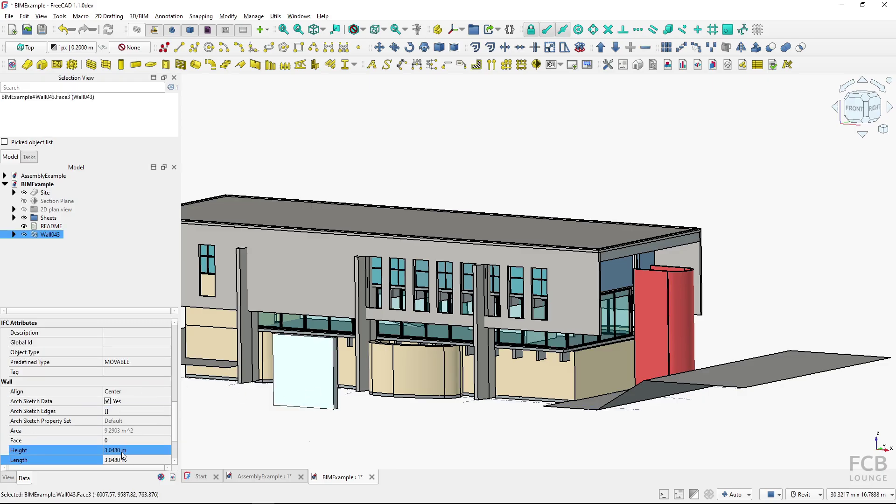
pyautogui.click(234, 426)
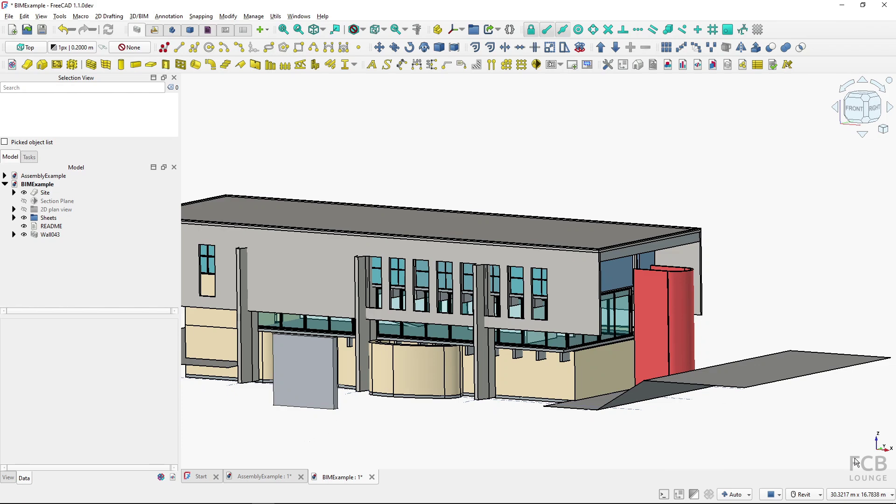
pyautogui.click(852, 495)
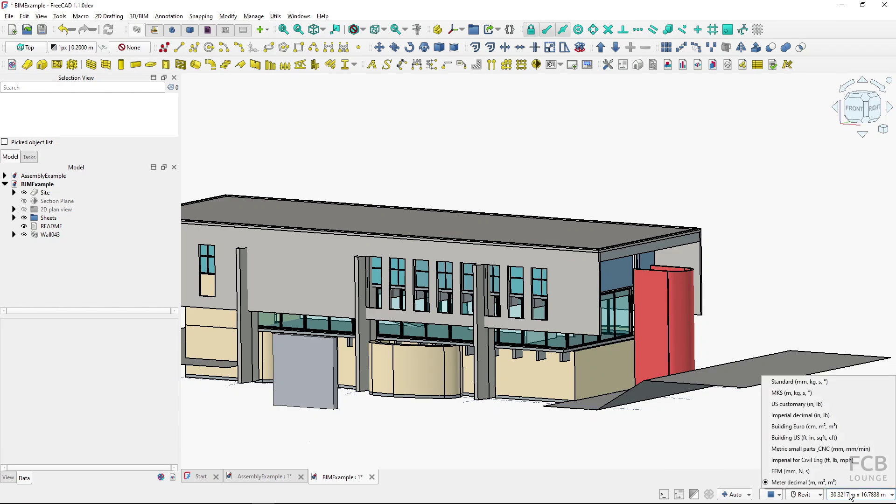
pyautogui.click(797, 439)
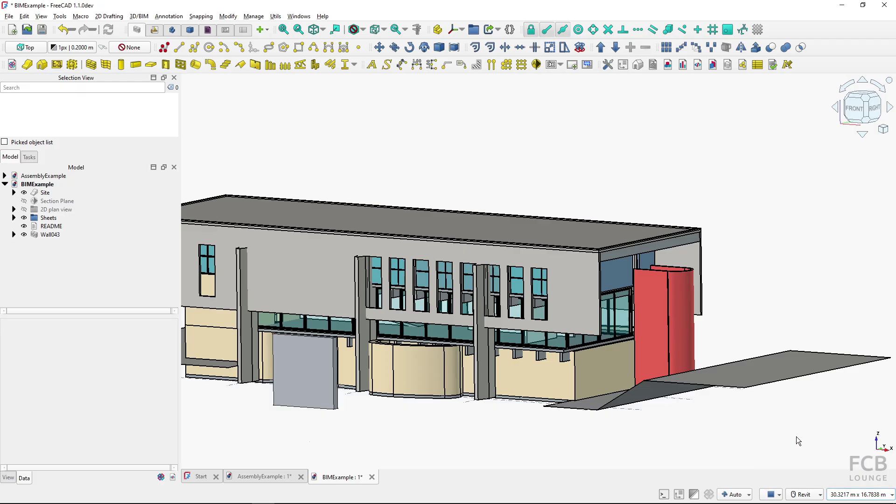
# - Change Wall043's Length from 10' to 10' 1", raising its area to 100.8333 sqft
pyautogui.click(318, 404)
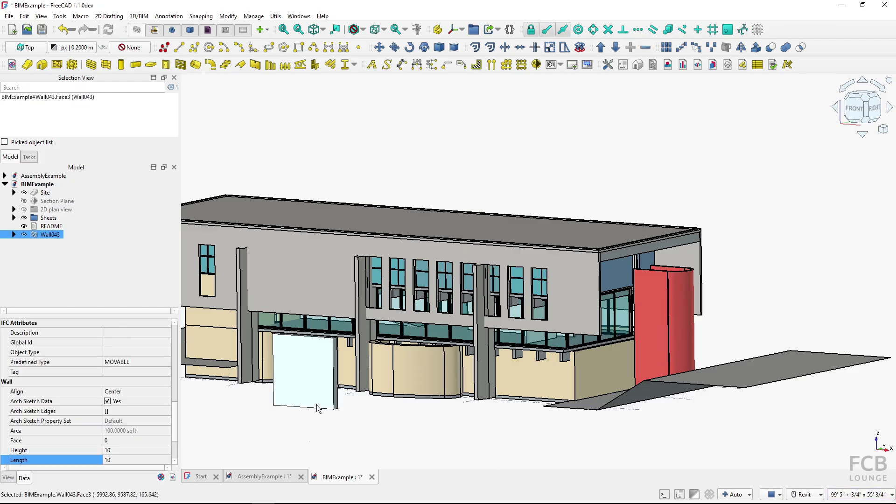
pyautogui.scroll(-2, 141, 406)
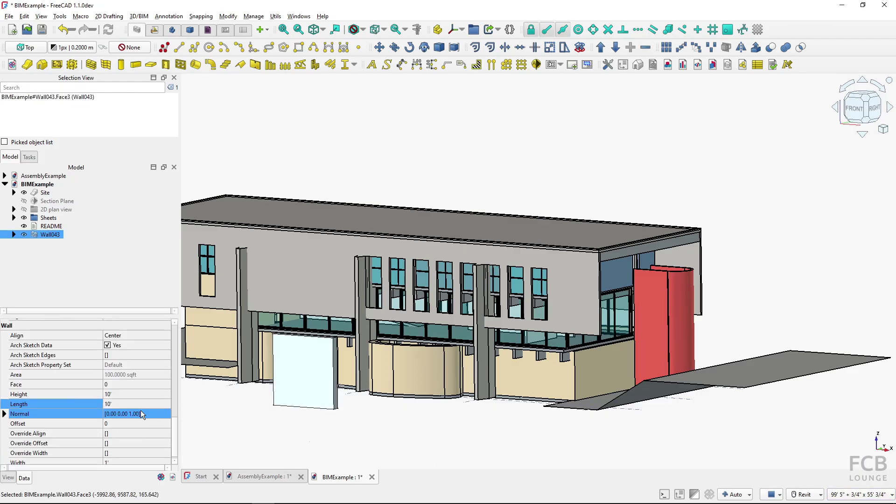
pyautogui.scroll(-1, 139, 408)
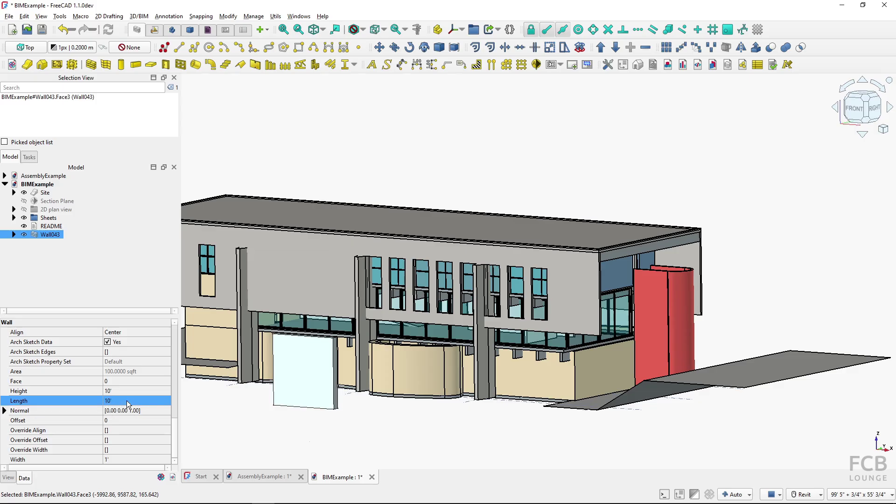
pyautogui.click(127, 400)
pyautogui.click(128, 400)
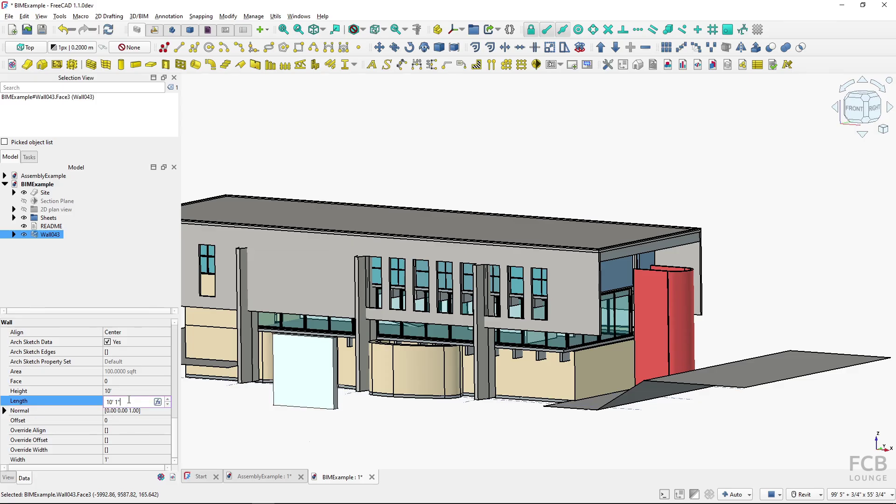
pyautogui.press('Return')
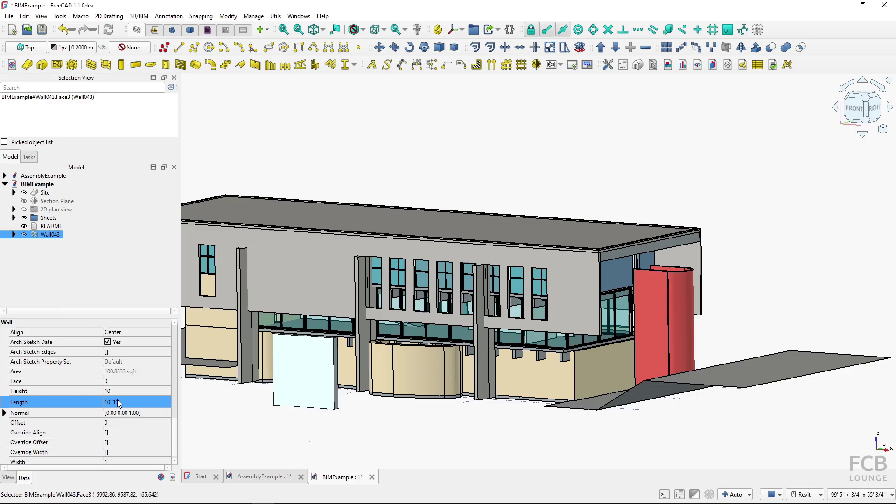
pyautogui.scroll(1, 118, 403)
pyautogui.scroll(-1, 117, 403)
pyautogui.scroll(1, 117, 403)
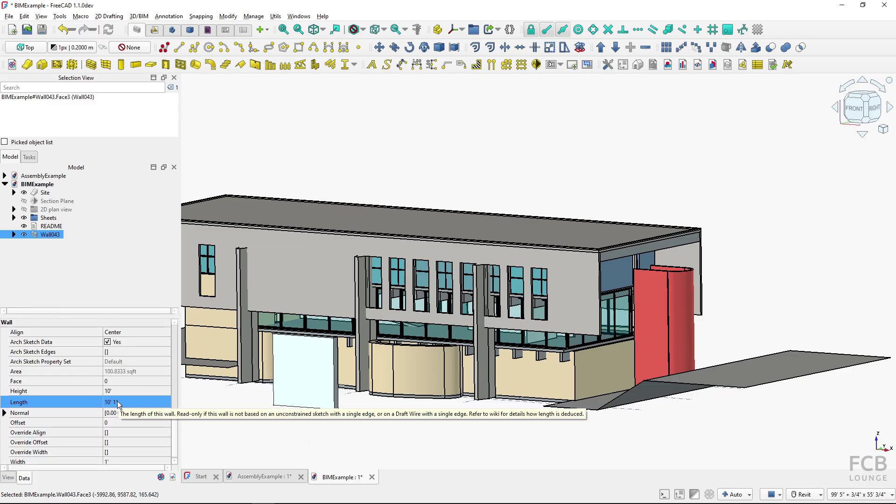
# - In Preferences, set the default unit system to Building US with 1/16" minimum fractional inch
pyautogui.click(25, 20)
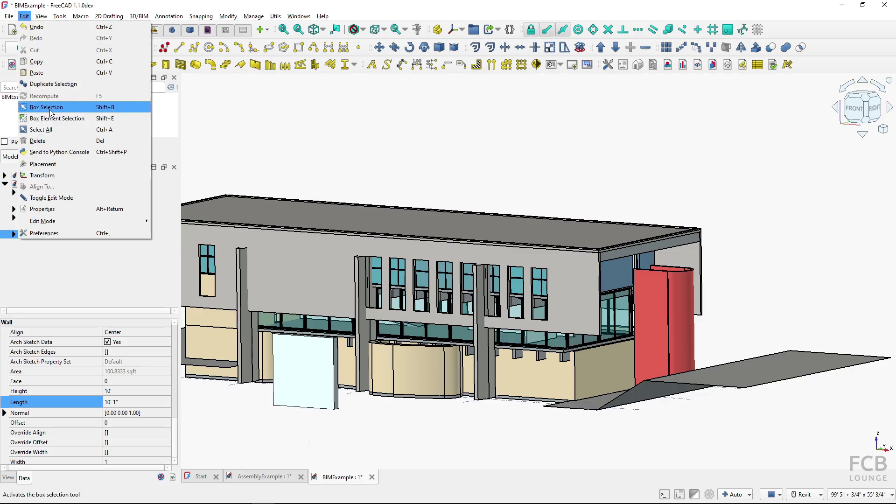
pyautogui.click(71, 234)
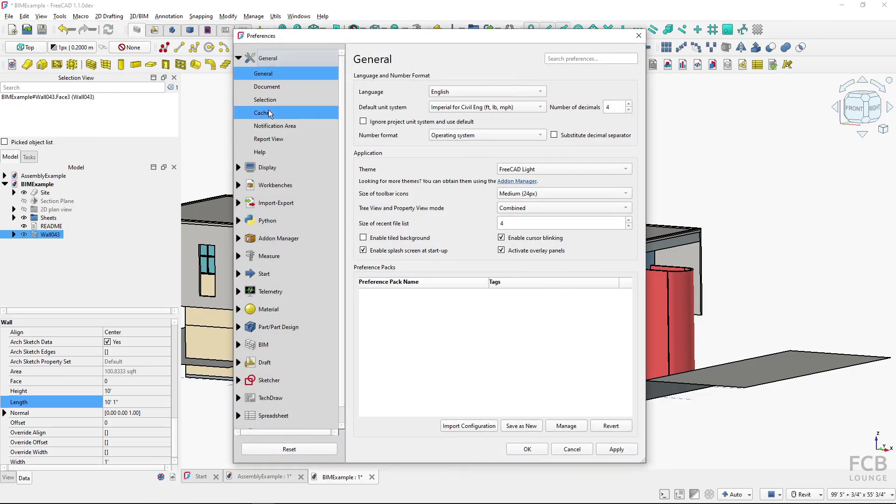
pyautogui.click(453, 109)
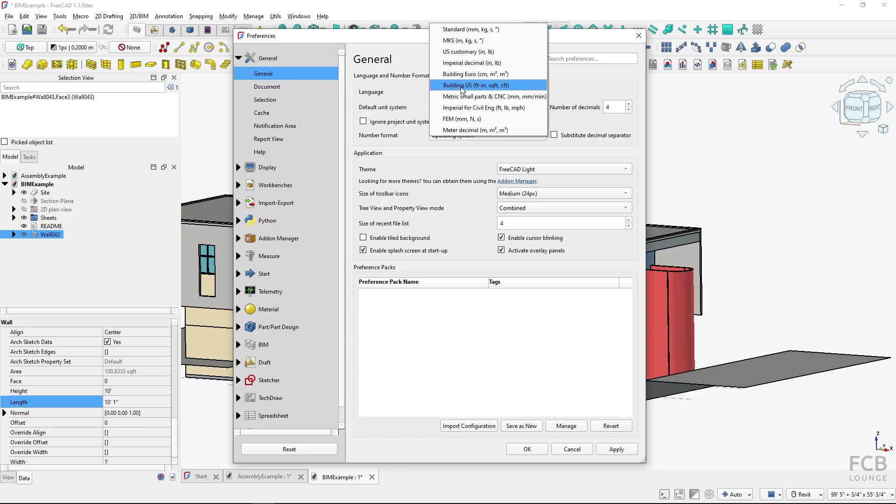
pyautogui.click(455, 85)
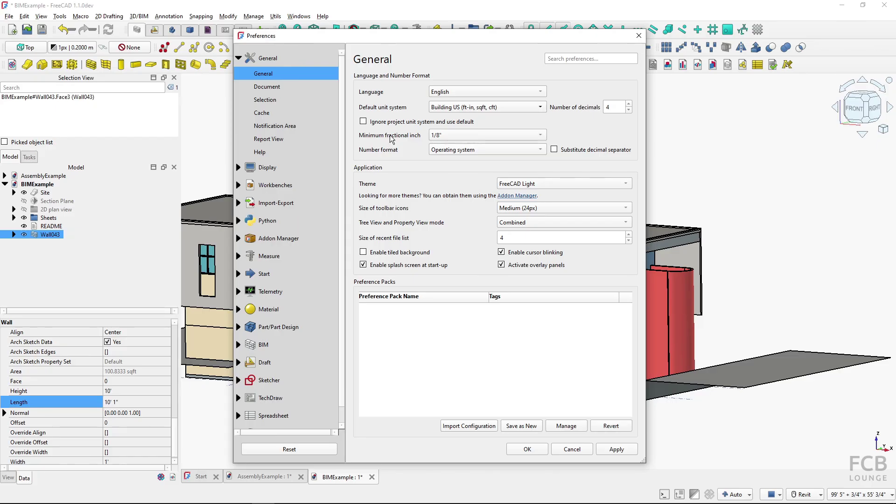
pyautogui.click(477, 135)
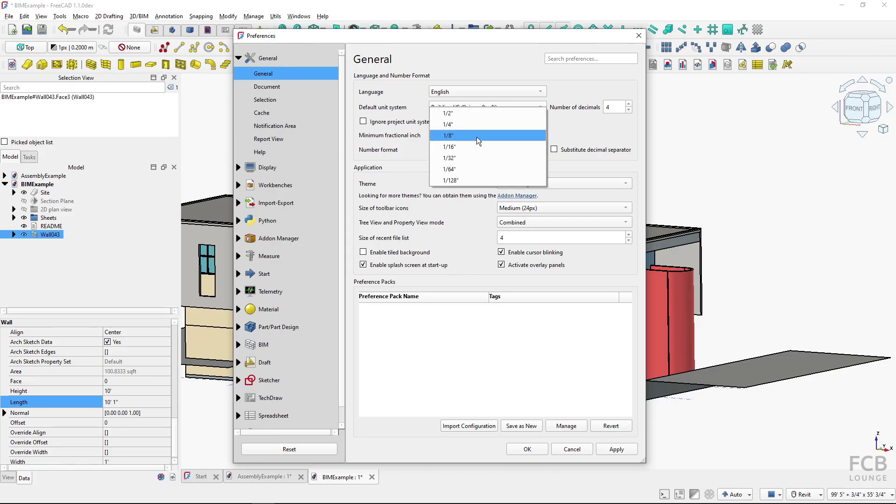
pyautogui.click(476, 144)
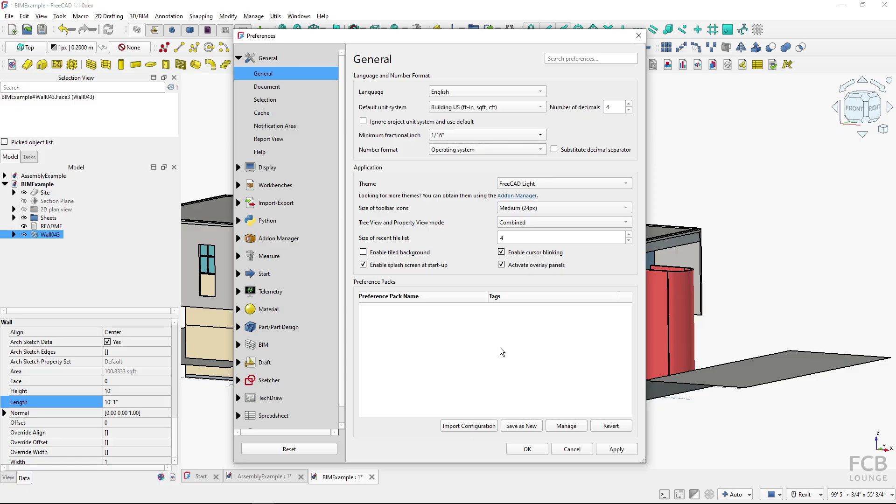
# - Apply the preferences, switch the model's unit system to Building Euro, and reopen the unit list
pyautogui.click(527, 450)
pyautogui.click(493, 424)
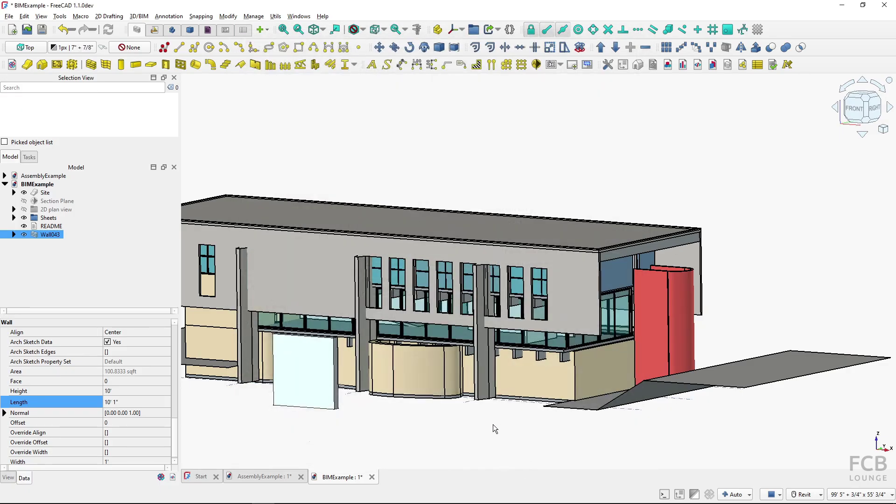
pyautogui.click(843, 497)
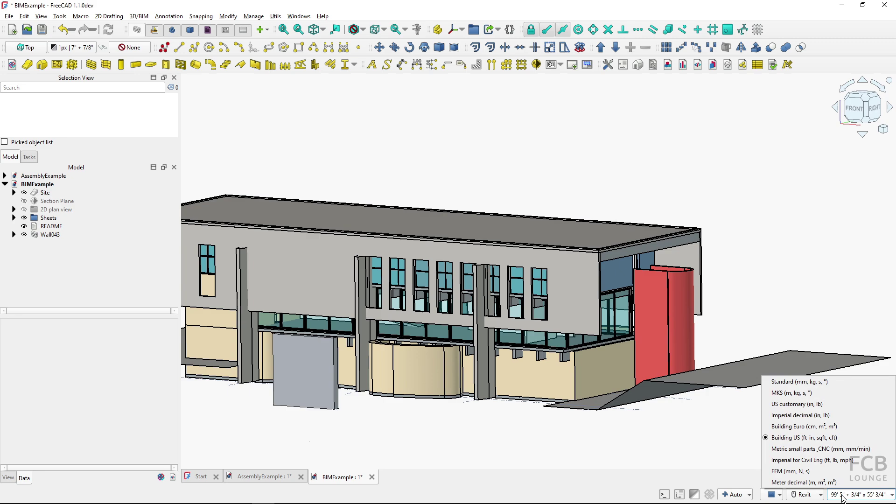
pyautogui.click(797, 428)
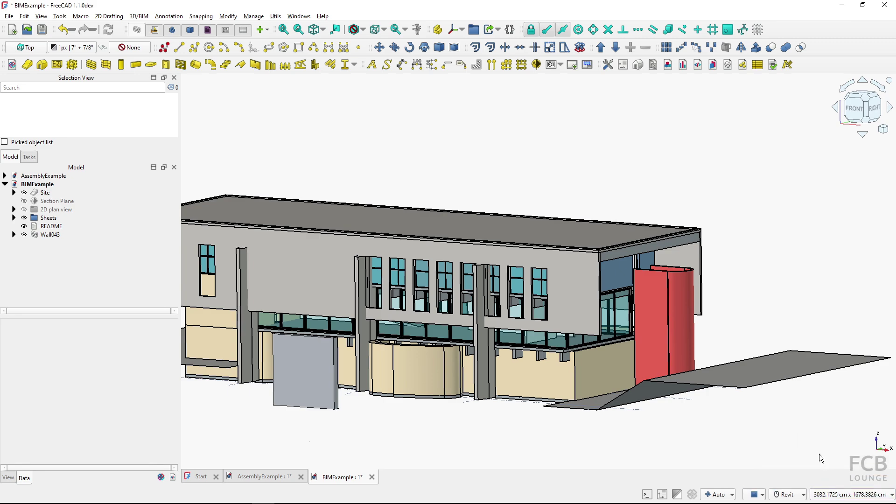
pyautogui.click(832, 495)
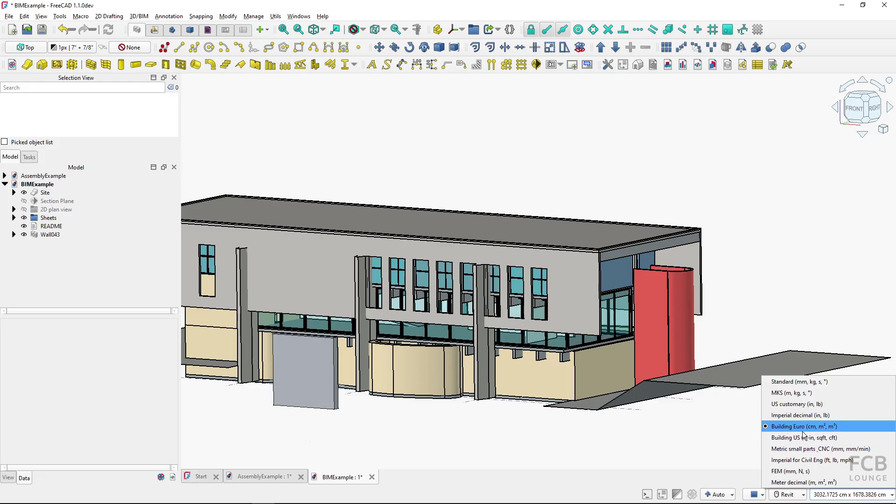
pyautogui.click(799, 383)
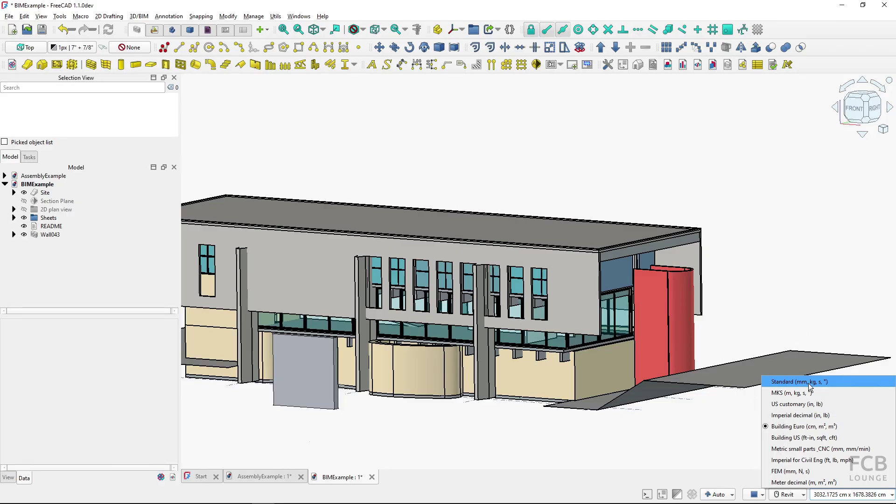
pyautogui.click(813, 382)
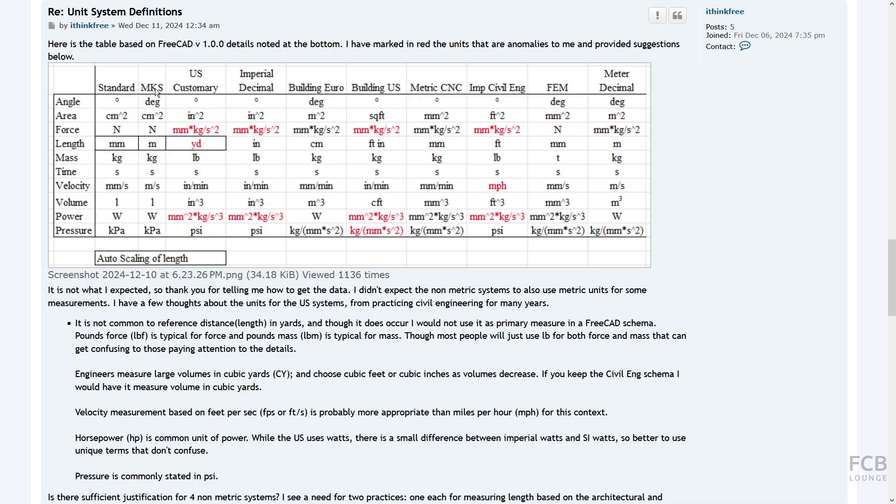
# - Review the forum's unit-system comparison table, then return to the BIMExample model in FreeCAD
pyautogui.click(211, 82)
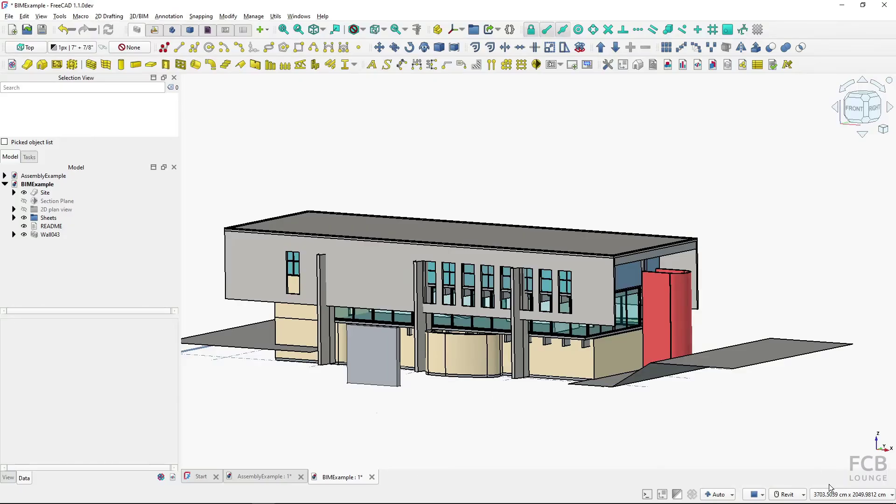
# - Switch to the Standard unit system and select Wall043 to show its properties
pyautogui.click(831, 495)
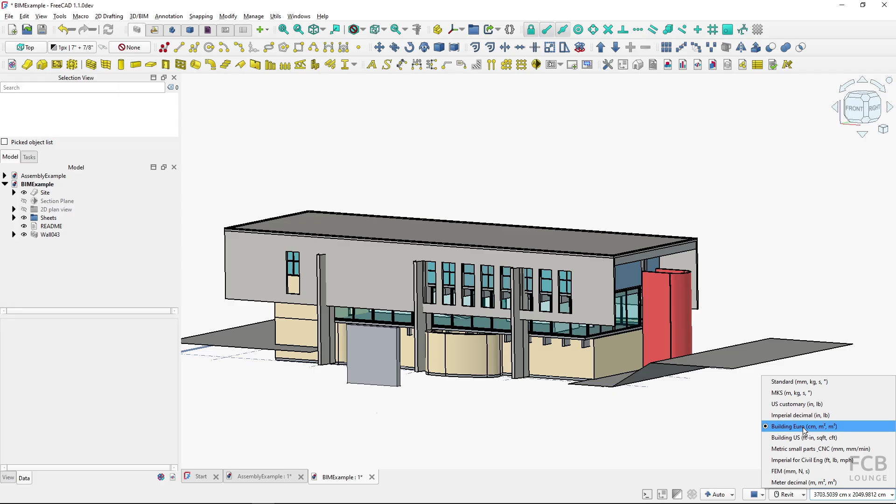
pyautogui.click(785, 382)
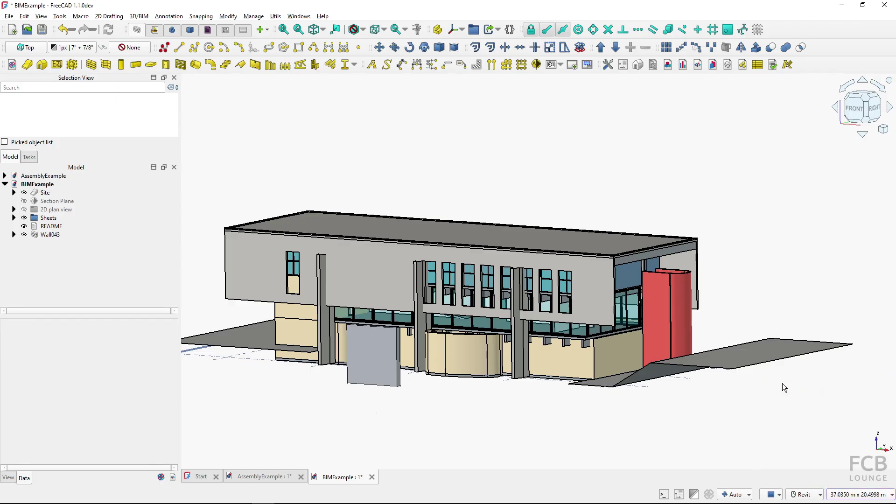
pyautogui.scroll(3, 346, 399)
pyautogui.click(386, 361)
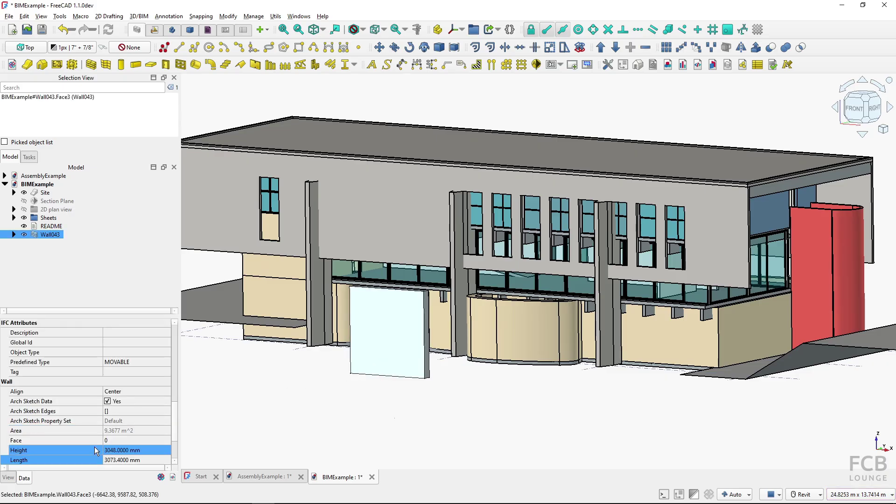
pyautogui.scroll(-1, 94, 447)
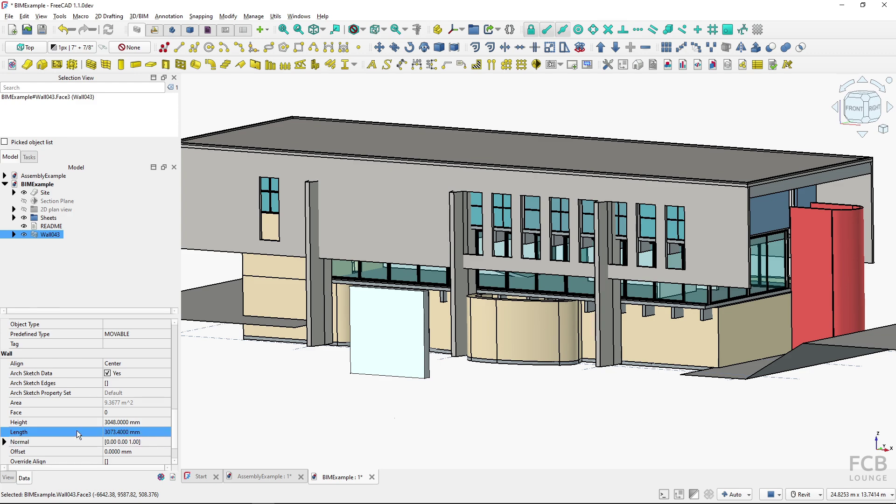
# - Set Wall043's Length to 5000 mm, then 15000 mm, now shown as 15.0000 m
pyautogui.click(144, 431)
pyautogui.write('5000')
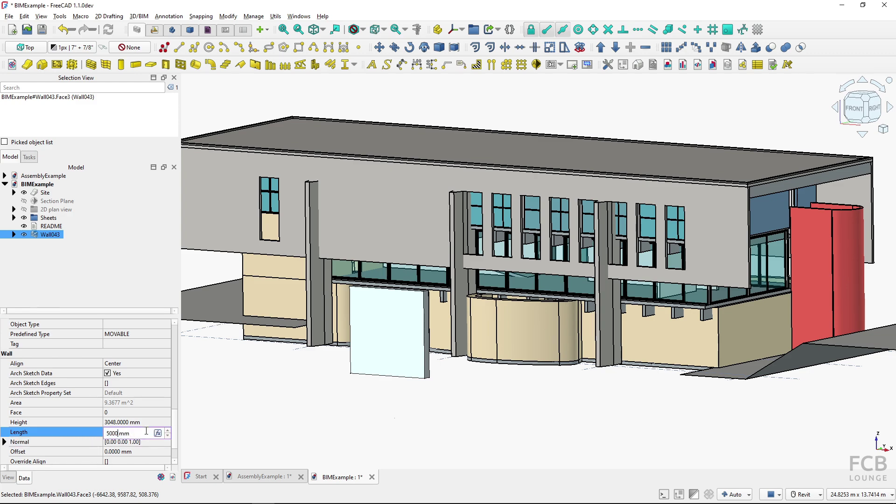
pyautogui.press('Return')
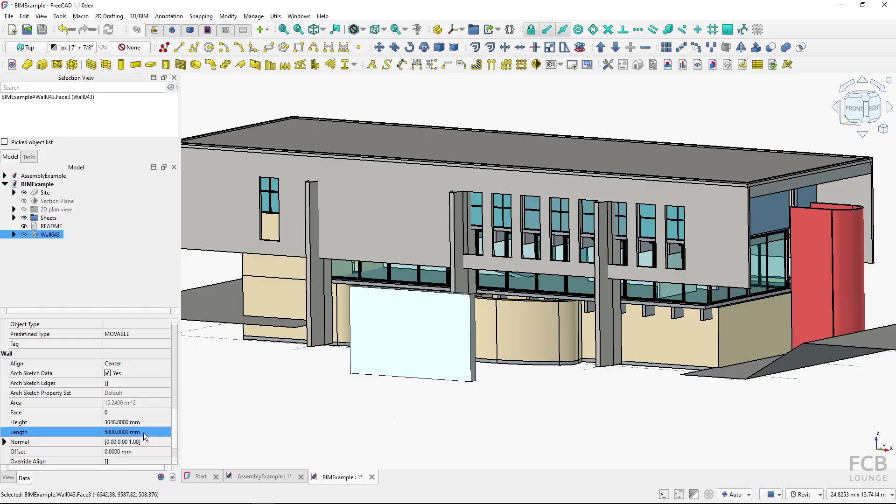
pyautogui.click(143, 433)
pyautogui.write('150000')
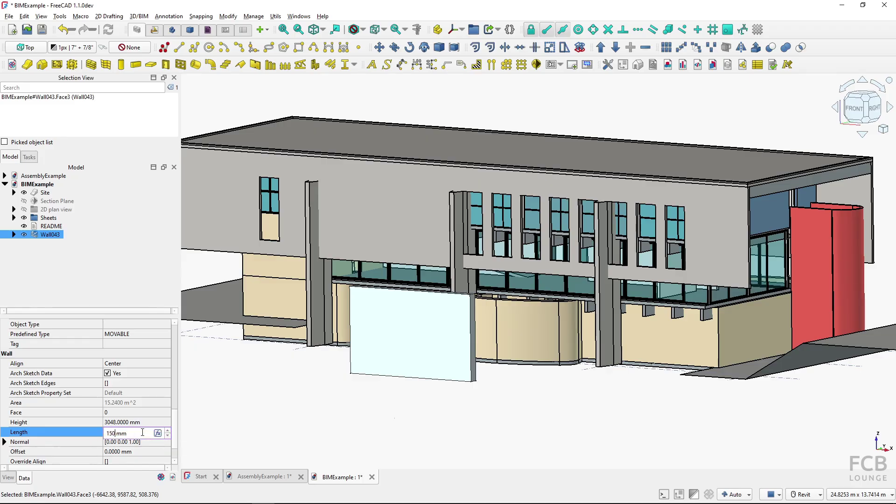
pyautogui.press('BackSpace')
pyautogui.press('Return')
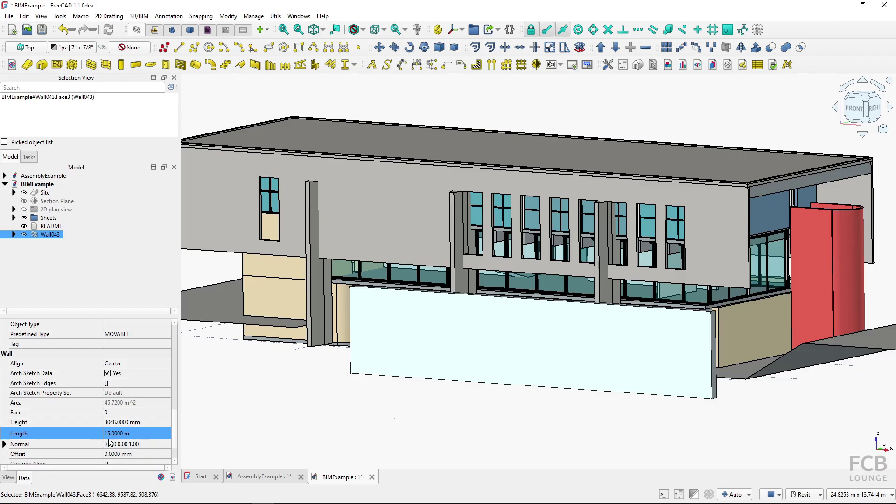
pyautogui.keyDown('ctrl'); pyautogui.click(139, 421); pyautogui.keyUp('ctrl')
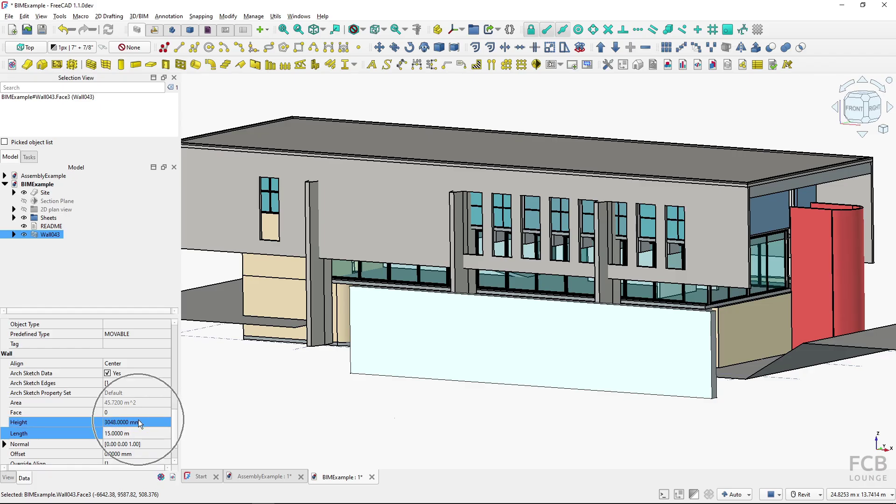
pyautogui.click(126, 433)
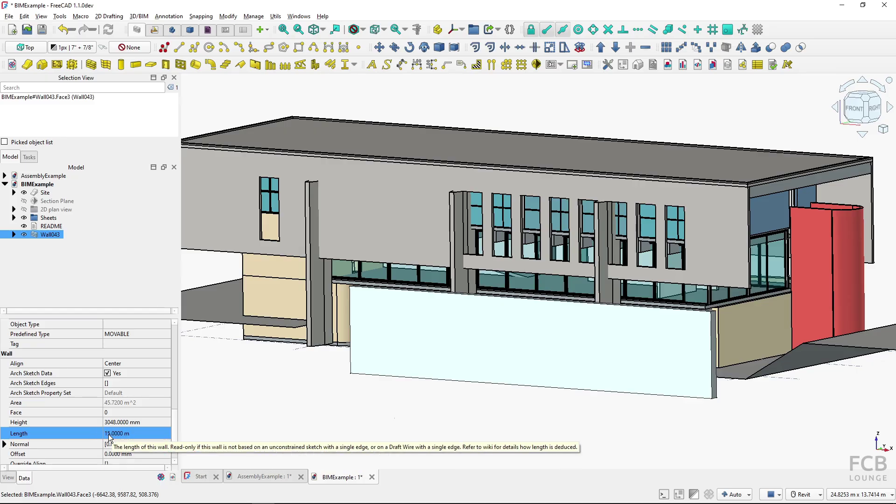
# - Try 9999 m, correct it to 9999 mm, then set Wall043's Length to 10000 mm (10.0000 m)
pyautogui.click(119, 434)
pyautogui.write('999')
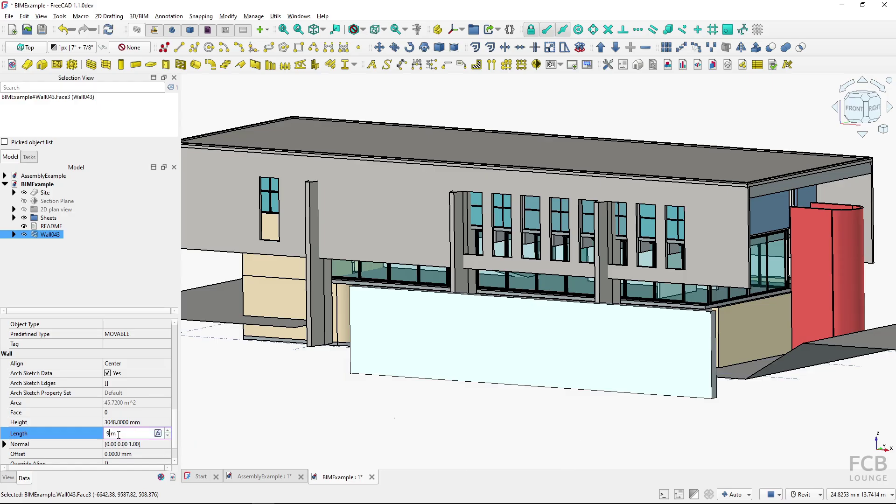
pyautogui.write('9')
pyautogui.press('Return')
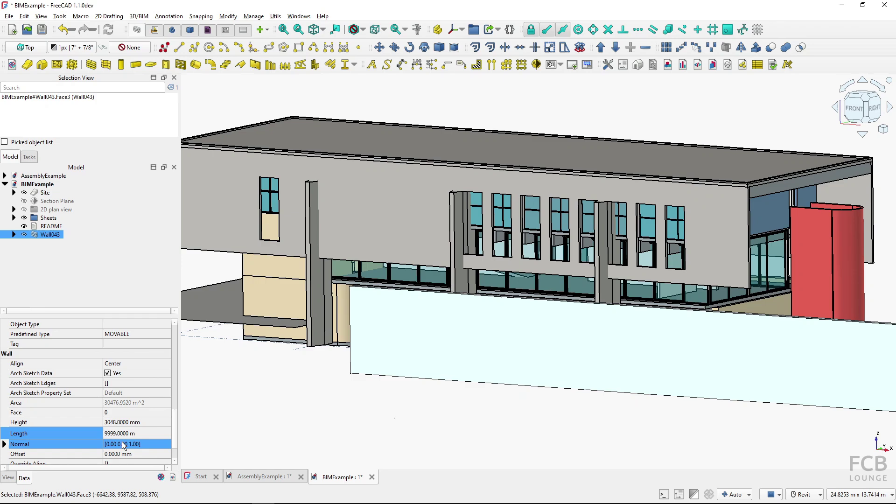
pyautogui.click(135, 434)
pyautogui.write('m')
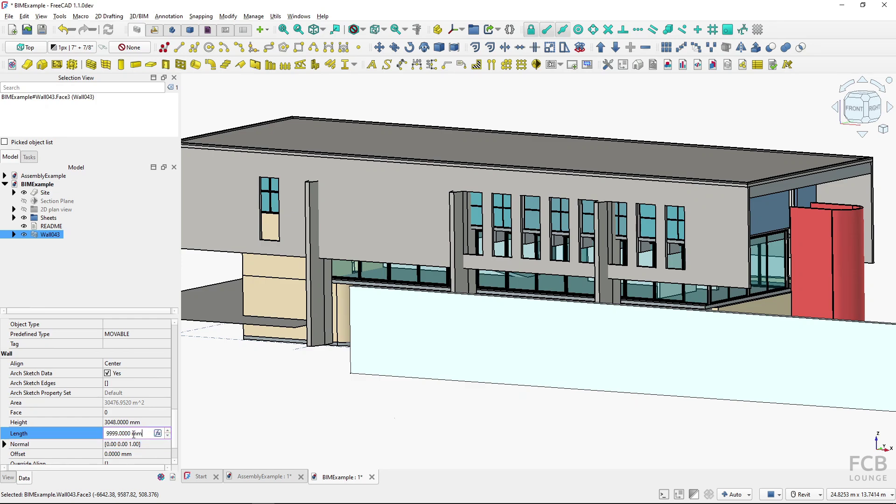
pyautogui.press('Return')
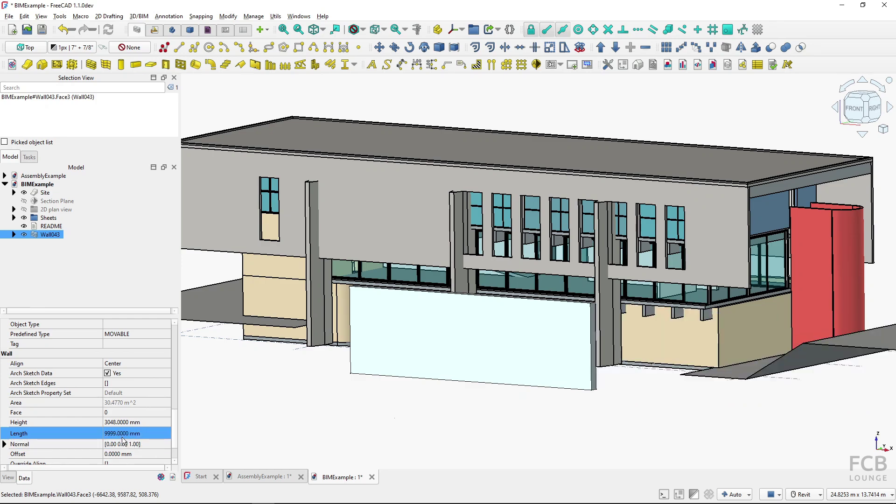
pyautogui.click(123, 434)
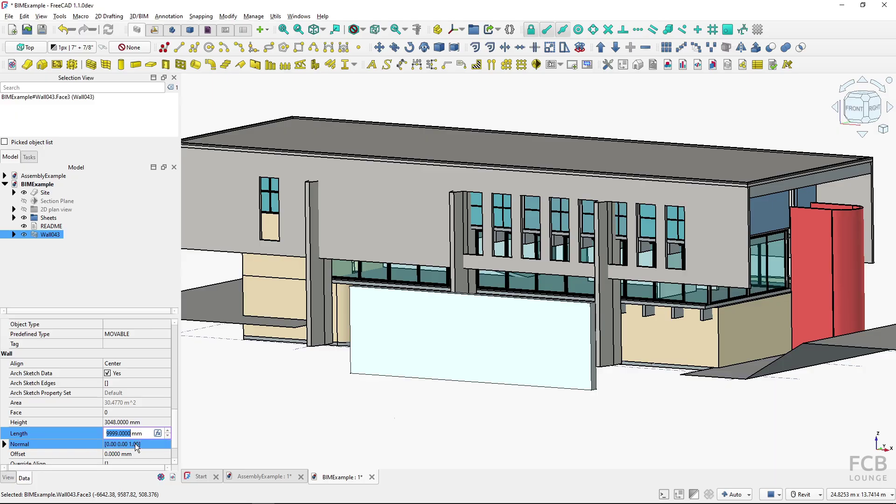
pyautogui.write('10000')
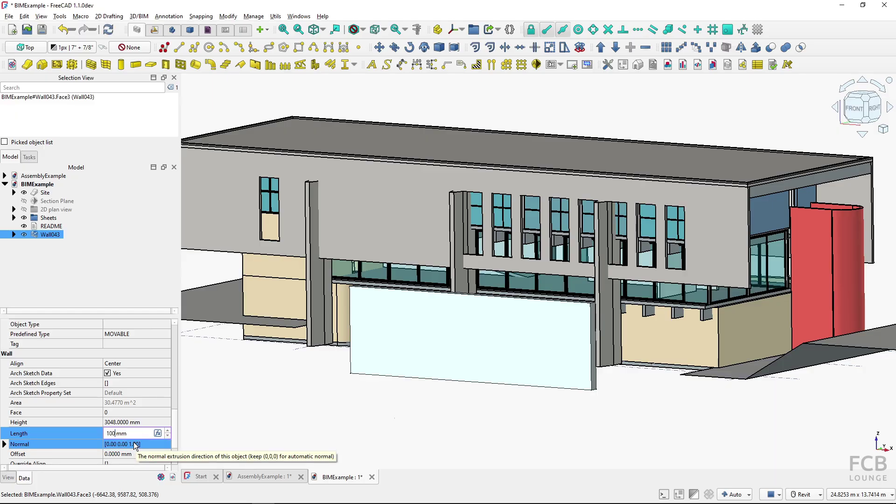
pyautogui.click(122, 437)
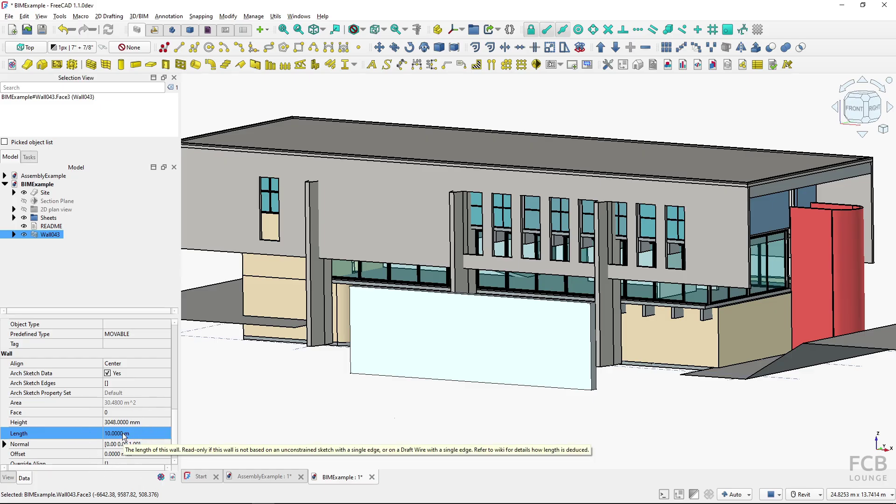
pyautogui.click(861, 495)
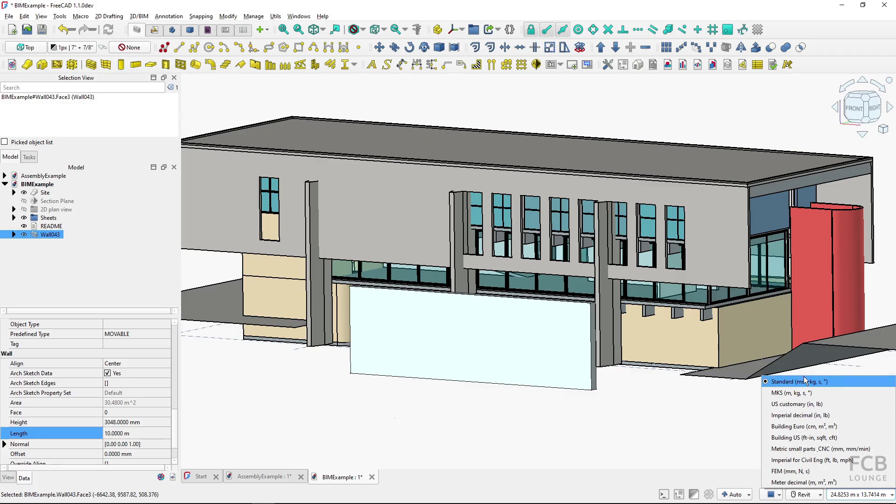
# - Apply the FEM unit system and set Wall043's Length to 15000 mm
pyautogui.click(779, 472)
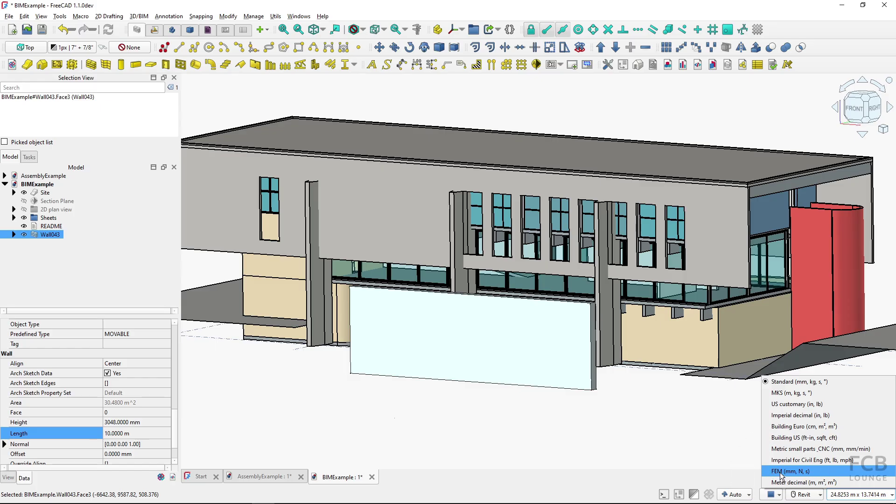
pyautogui.click(788, 473)
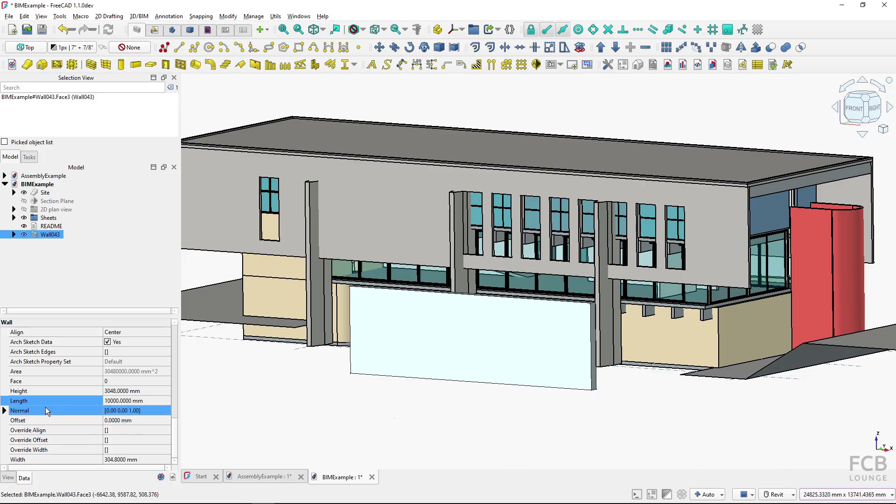
pyautogui.click(143, 402)
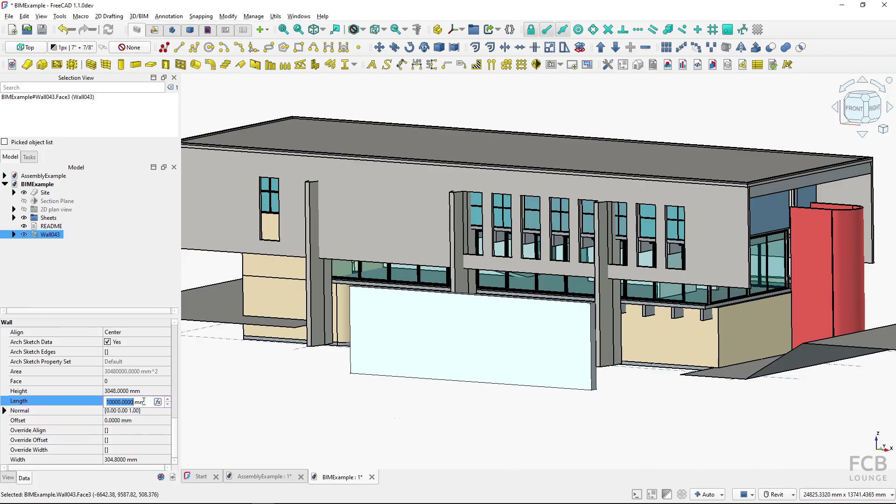
pyautogui.write('15000')
pyautogui.press('Return')
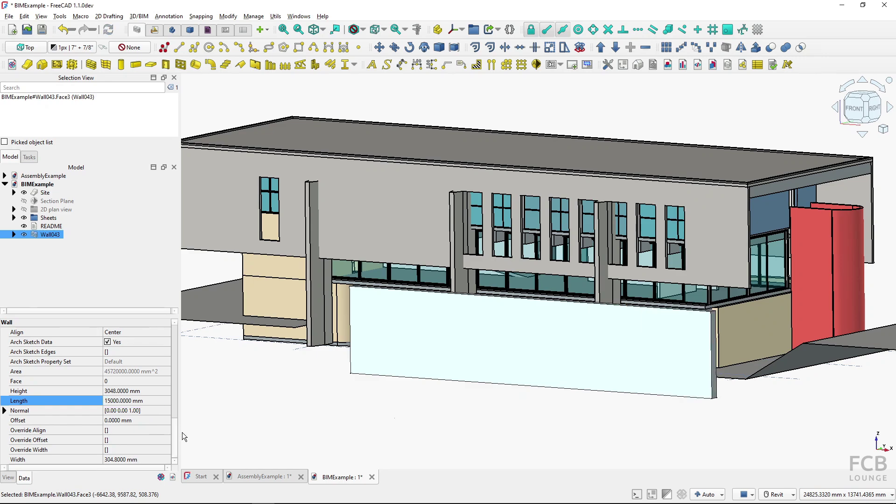
# - Change the Length to 20 m (shown as 20000 mm), check the unit list, and deselect the wall
pyautogui.click(150, 400)
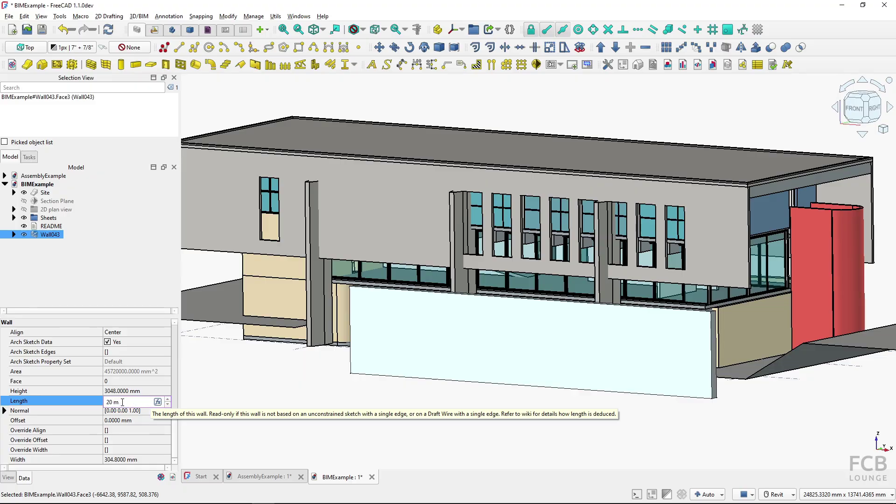
pyautogui.press('Return')
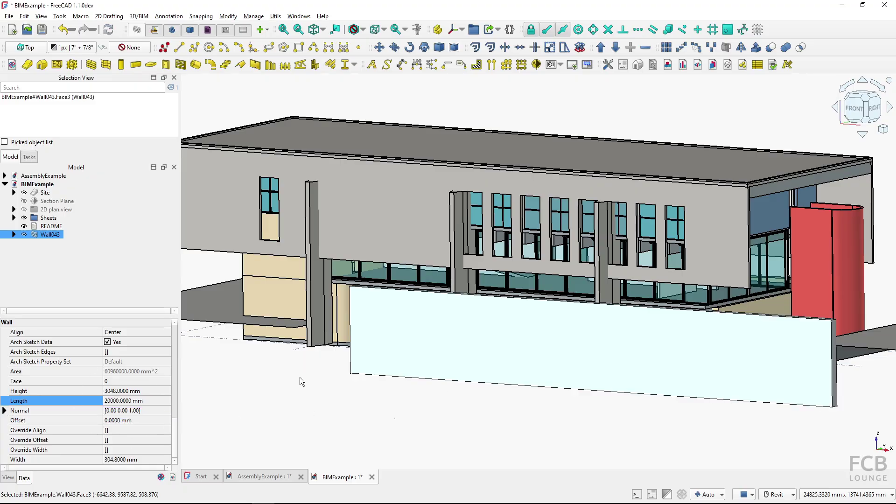
pyautogui.click(128, 401)
pyautogui.click(820, 495)
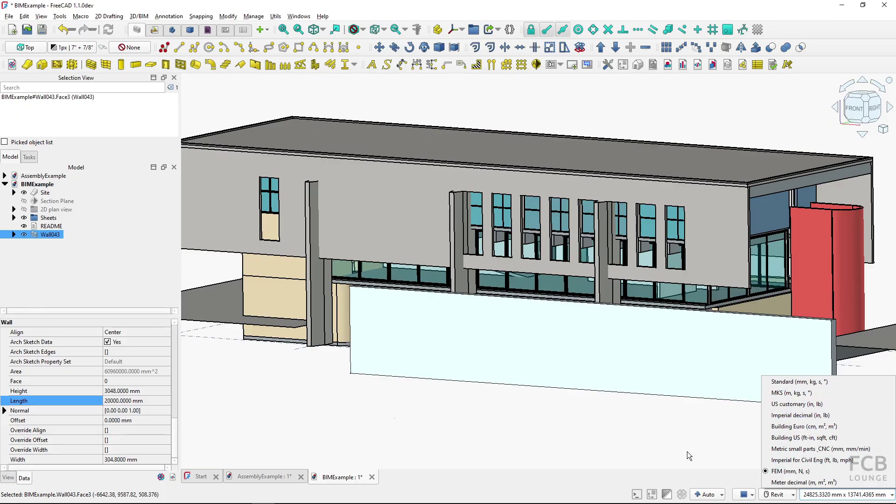
pyautogui.click(439, 428)
pyautogui.click(404, 422)
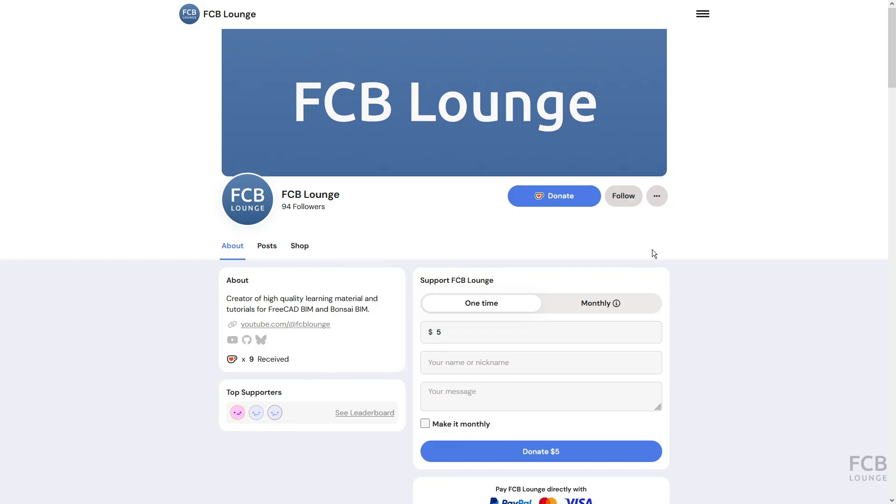
# - Fill the Ko-fi form with a $10 amount, a supporter nickname and the message 'Thank you'
pyautogui.click(449, 334)
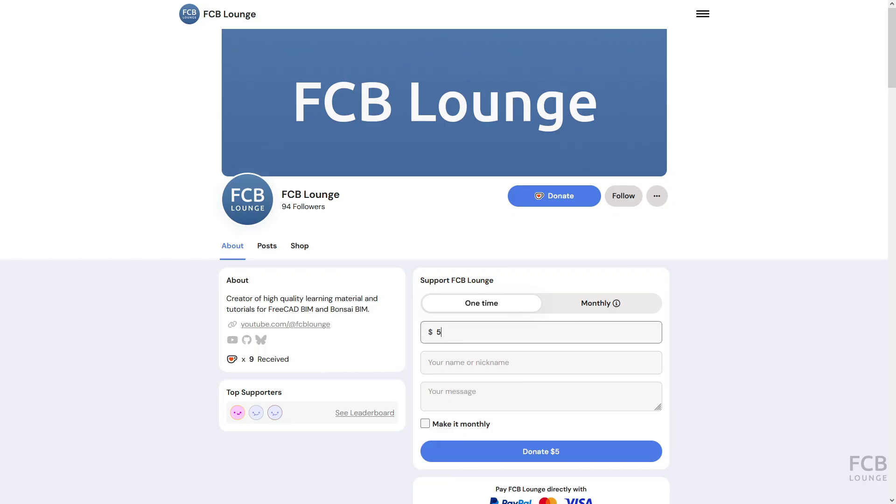
pyautogui.press('BackSpace')
pyautogui.write('10')
pyautogui.click(443, 364)
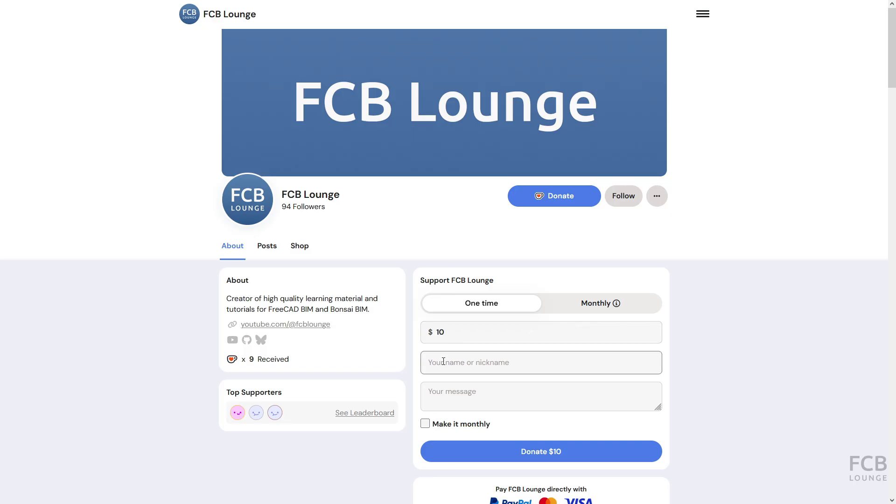
pyautogui.write('Nick')
pyautogui.click(469, 405)
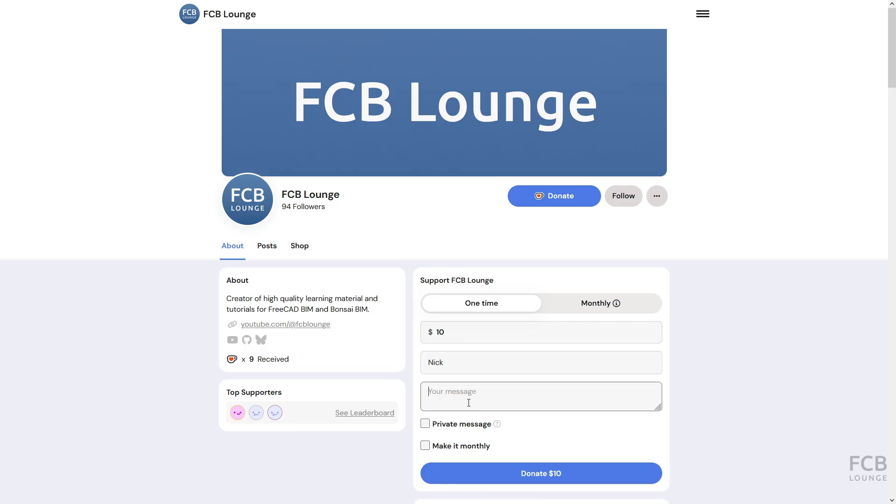
pyautogui.write('Thank you')
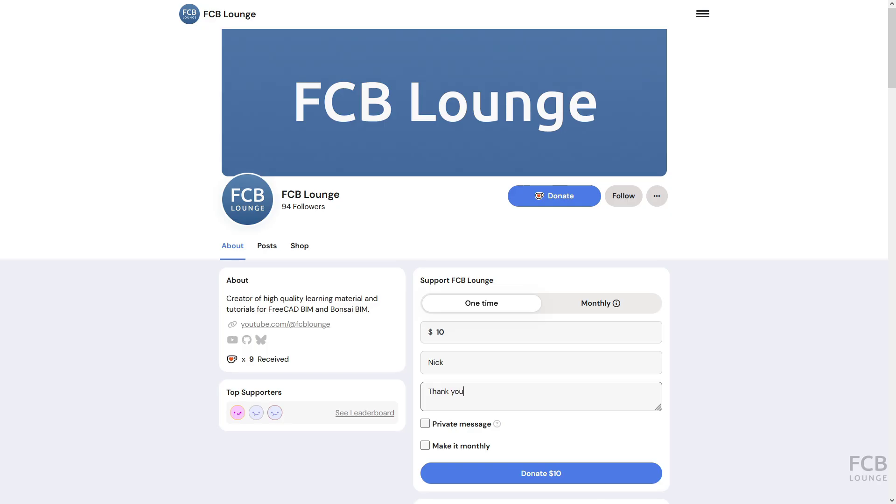